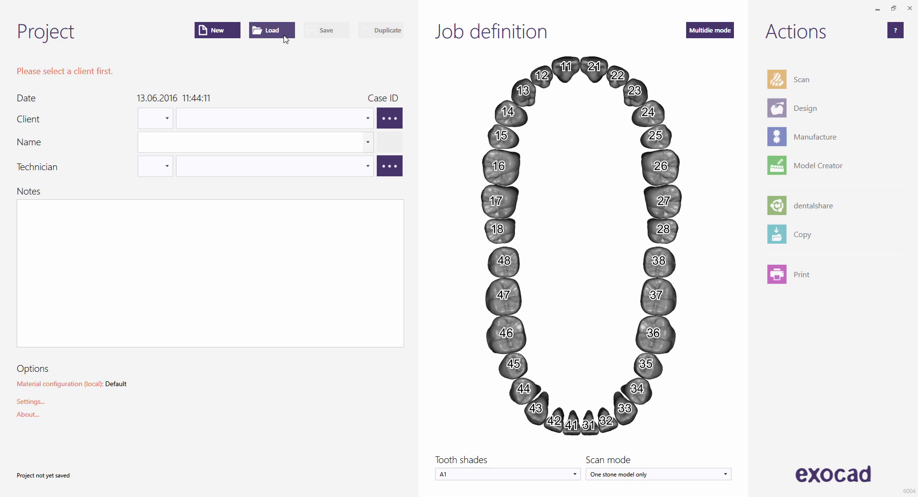
# Open the project browser listing the saved sample projects
pyautogui.click(285, 39)
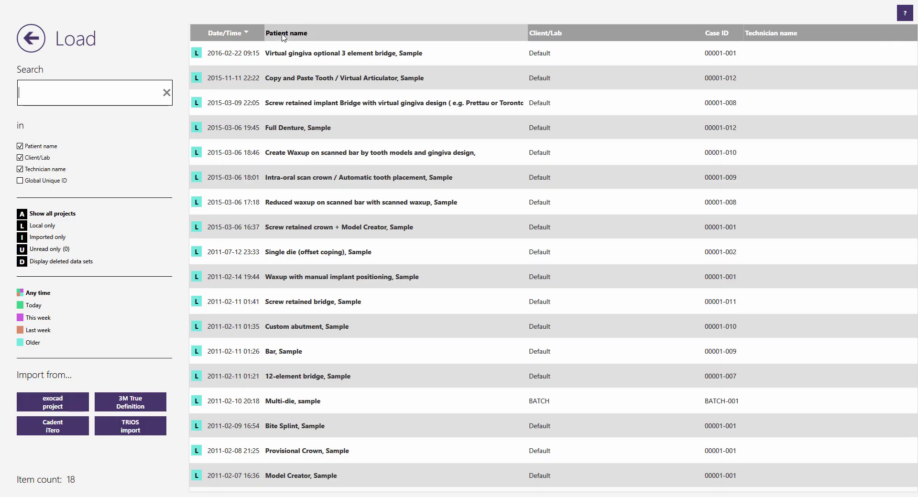
pyautogui.click(357, 106)
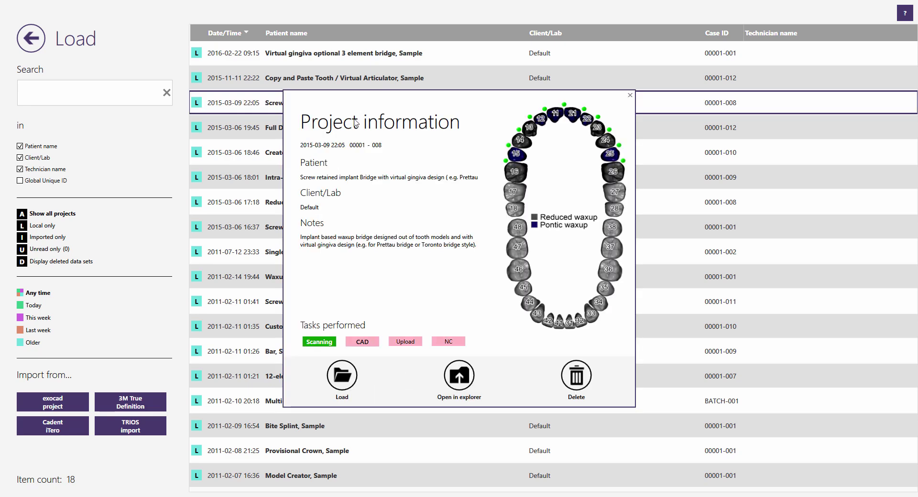
pyautogui.click(345, 384)
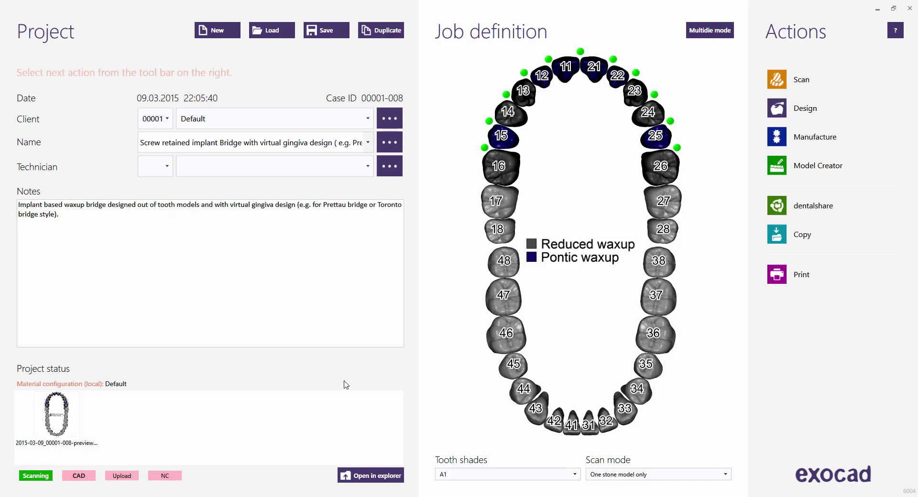
pyautogui.click(514, 170)
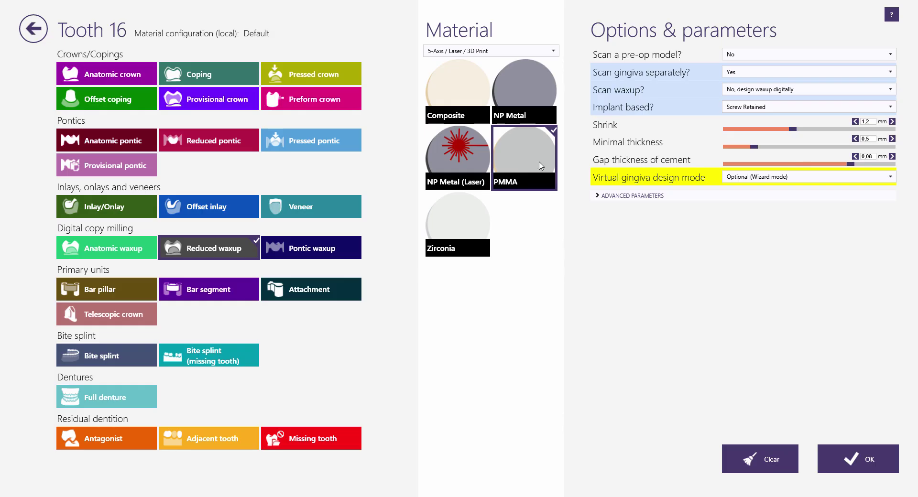
pyautogui.click(890, 91)
pyautogui.click(890, 92)
pyautogui.click(890, 178)
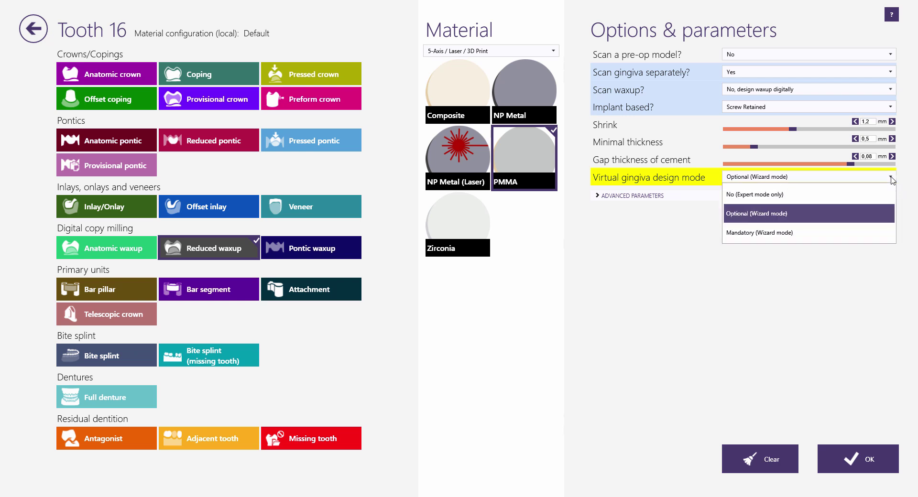
pyautogui.click(892, 180)
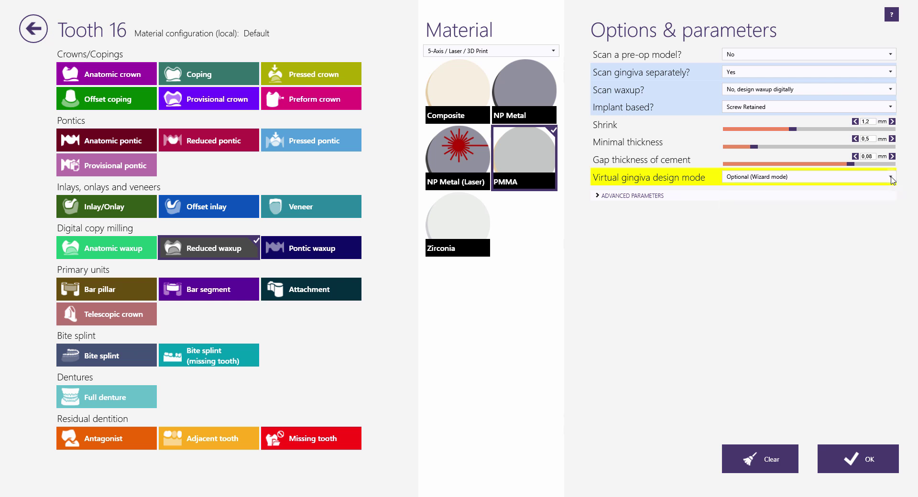
pyautogui.click(855, 466)
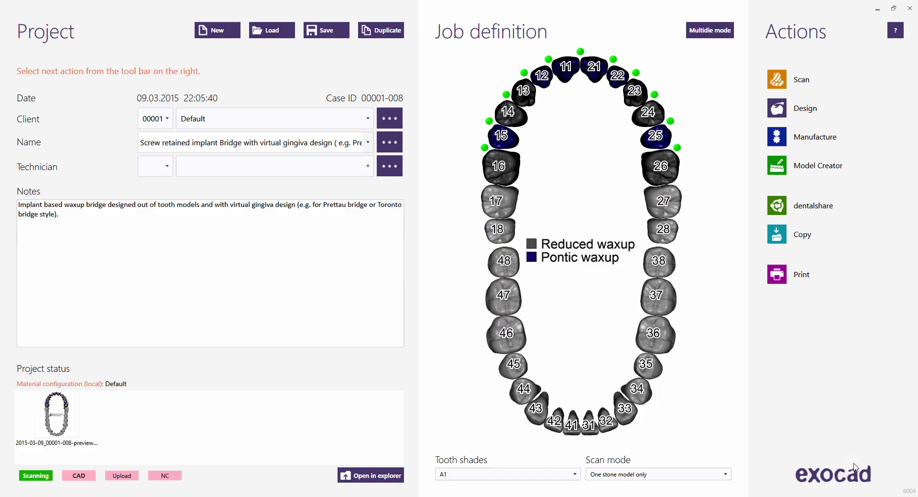
pyautogui.click(517, 144)
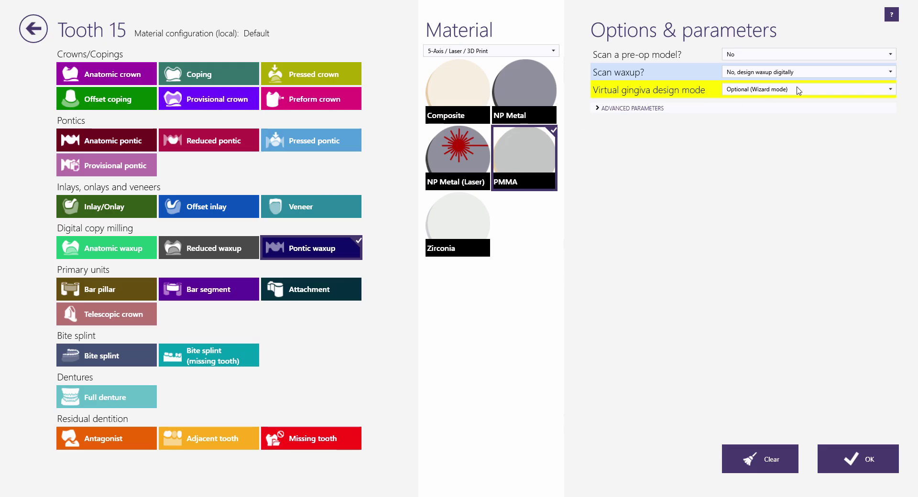
pyautogui.click(891, 72)
pyautogui.click(891, 72)
pyautogui.click(888, 91)
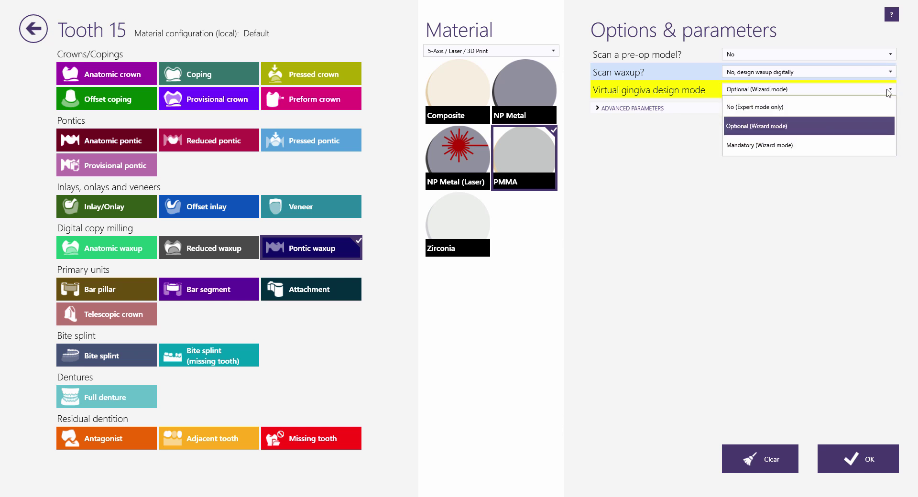
pyautogui.click(888, 91)
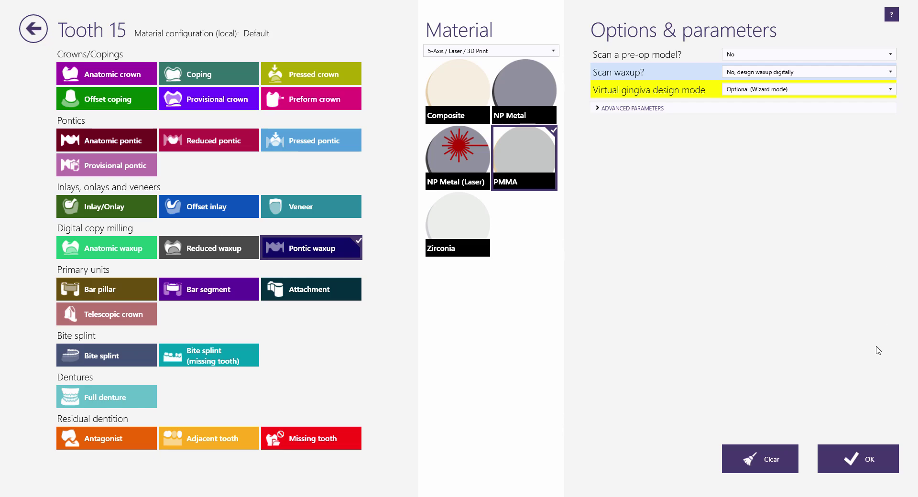
pyautogui.click(863, 459)
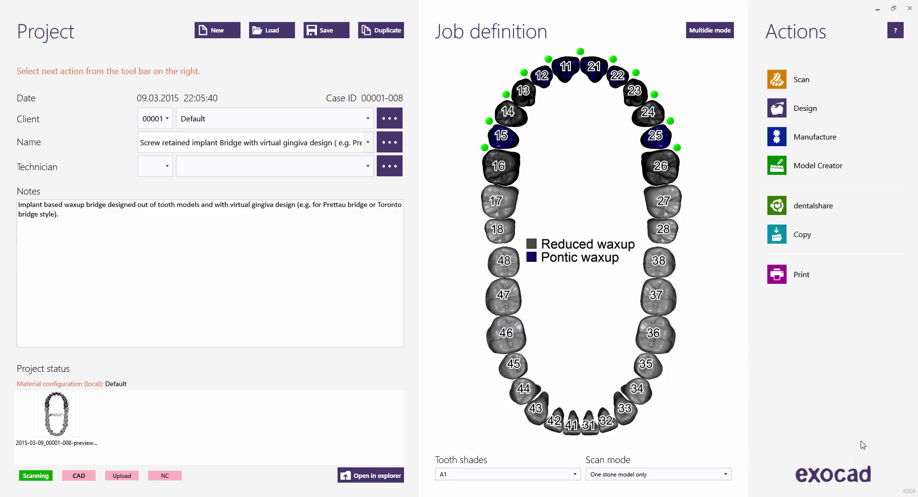
pyautogui.click(794, 110)
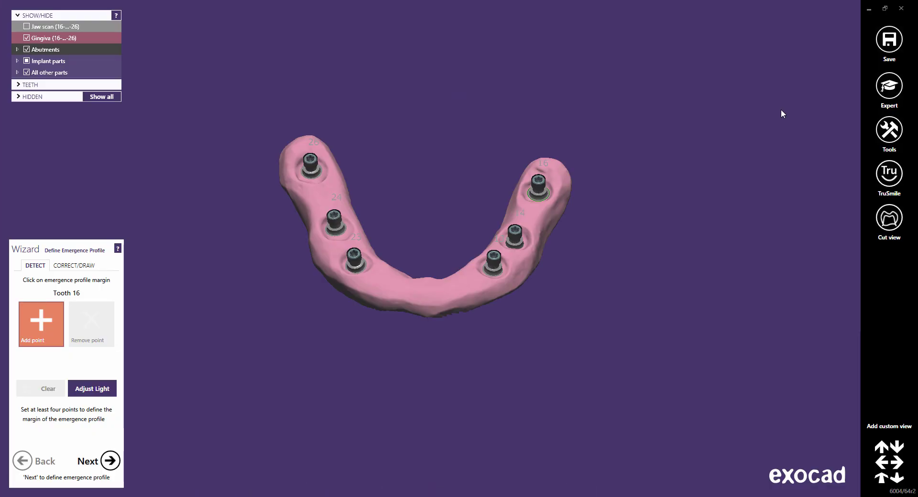
# Mark tooth 16's emergence margin and step through the emergence profiles to Tooth Placement
pyautogui.click(350, 295)
pyautogui.click(110, 466)
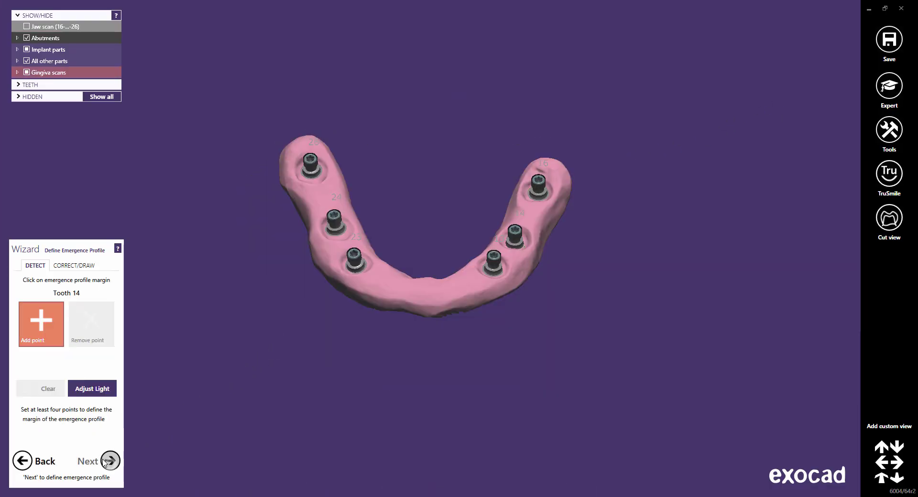
pyautogui.click(103, 462)
pyautogui.click(103, 462)
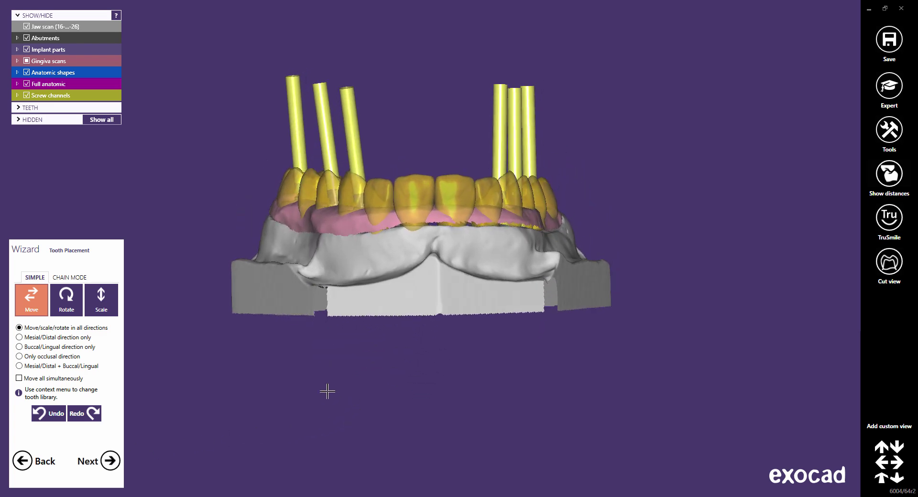
# In chain mode, raise the whole tooth chain and nudge the rightmost tooth down and left
pyautogui.click(75, 277)
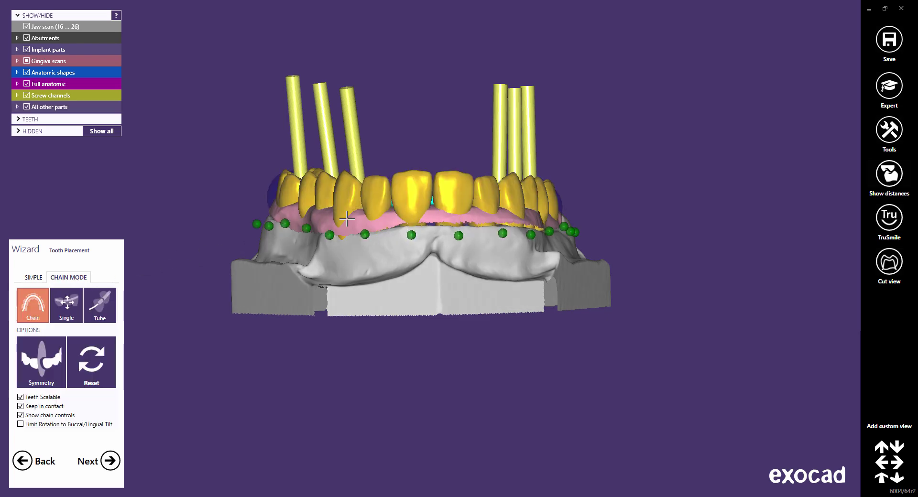
pyautogui.moveTo(410, 195); pyautogui.dragTo(410, 168)
pyautogui.moveTo(410, 183); pyautogui.dragTo(525, 143, button='right')
pyautogui.moveTo(541, 154); pyautogui.dragTo(506, 155)
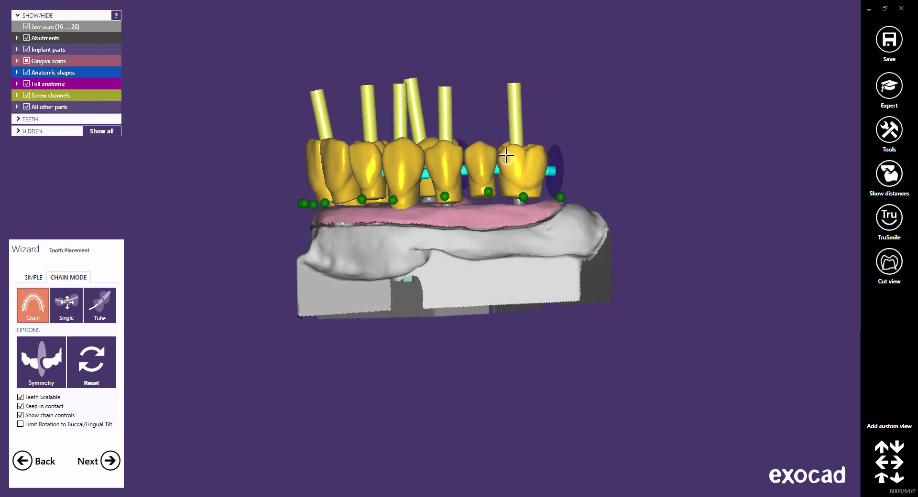
pyautogui.moveTo(506, 154); pyautogui.dragTo(489, 191, button='right')
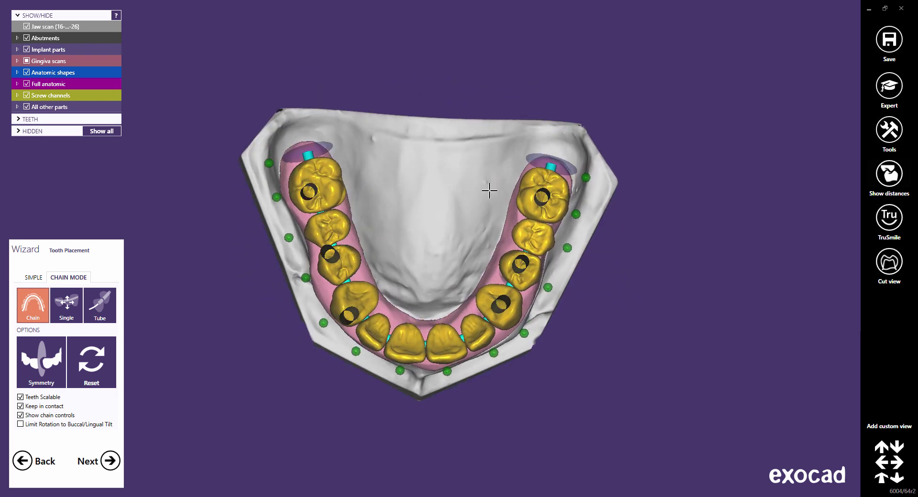
# Reshape the arch via the left molar and right-end chain controls, checking it in frontal view
pyautogui.click(269, 163)
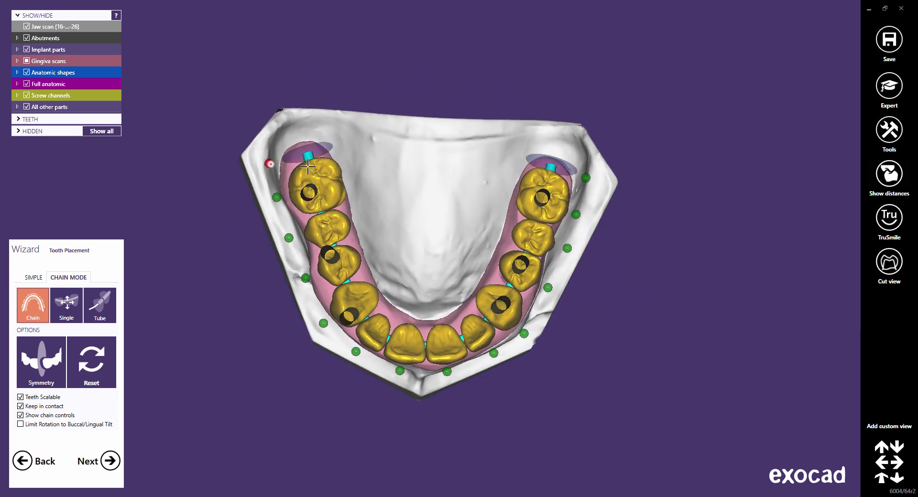
pyautogui.click(585, 178)
pyautogui.moveTo(359, 303); pyautogui.dragTo(361, 310)
pyautogui.moveTo(499, 318); pyautogui.dragTo(503, 322)
pyautogui.press('f')
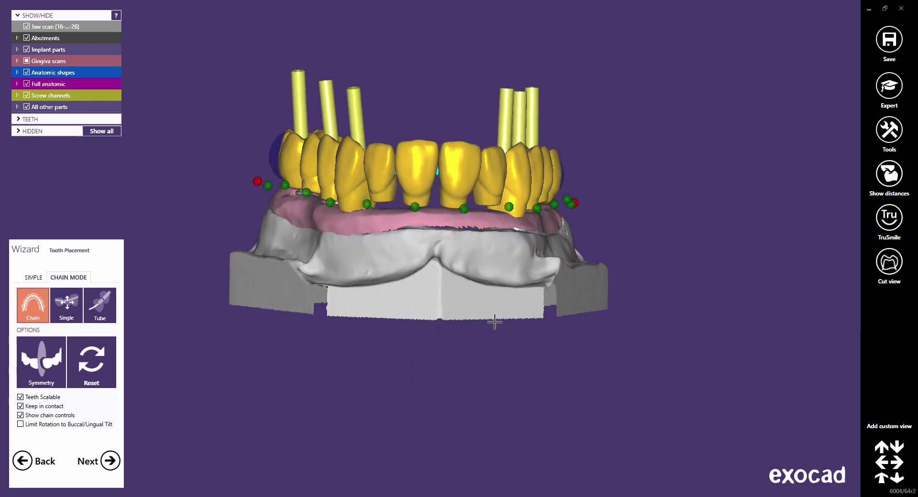
# Generate the abutment bottoms and advance past free-forming to Virtual Waxup Bottom
pyautogui.click(110, 462)
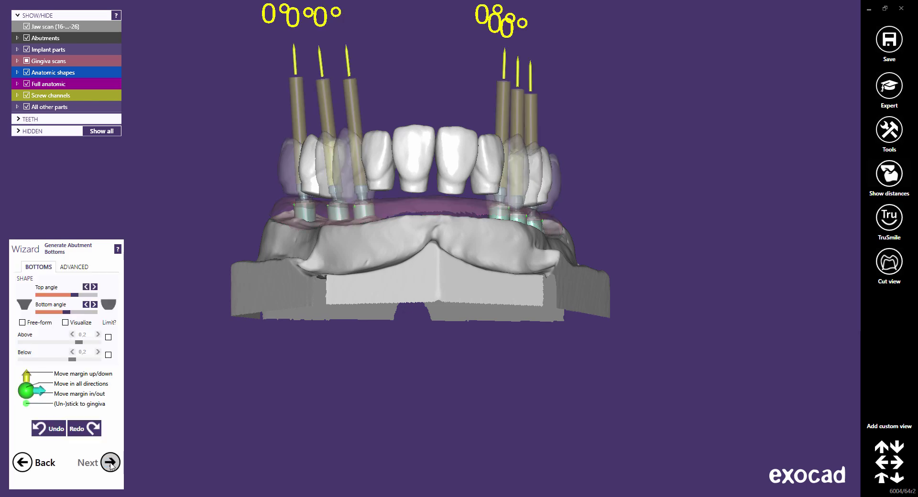
pyautogui.click(109, 462)
pyautogui.click(110, 461)
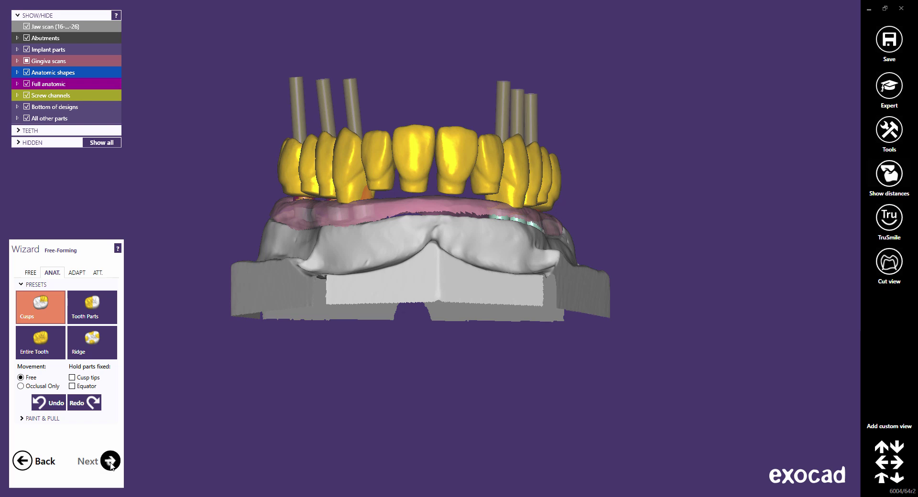
pyautogui.click(110, 461)
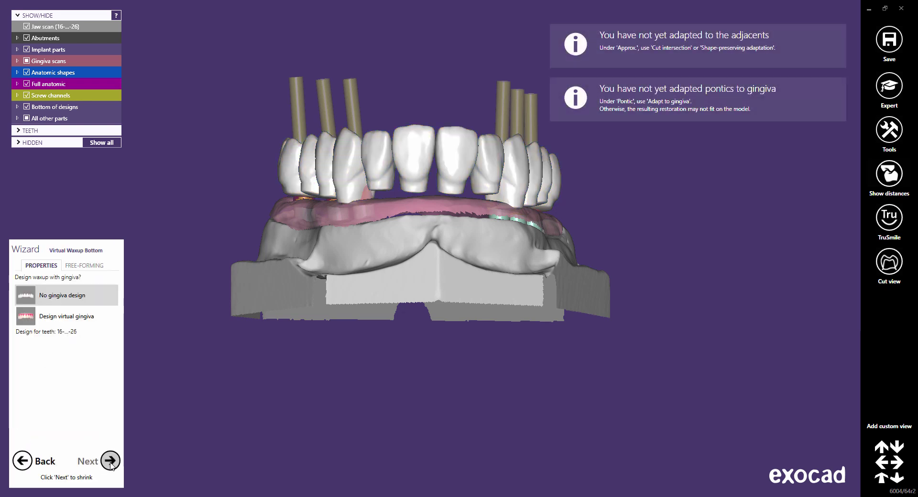
# Apply the Design virtual gingiva waxup bottom and advance to the Gingiva design step
pyautogui.click(65, 317)
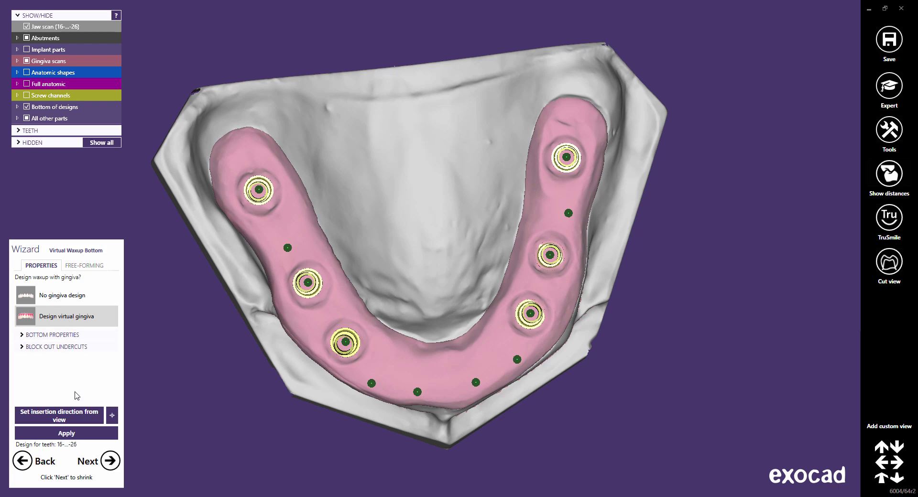
pyautogui.click(67, 433)
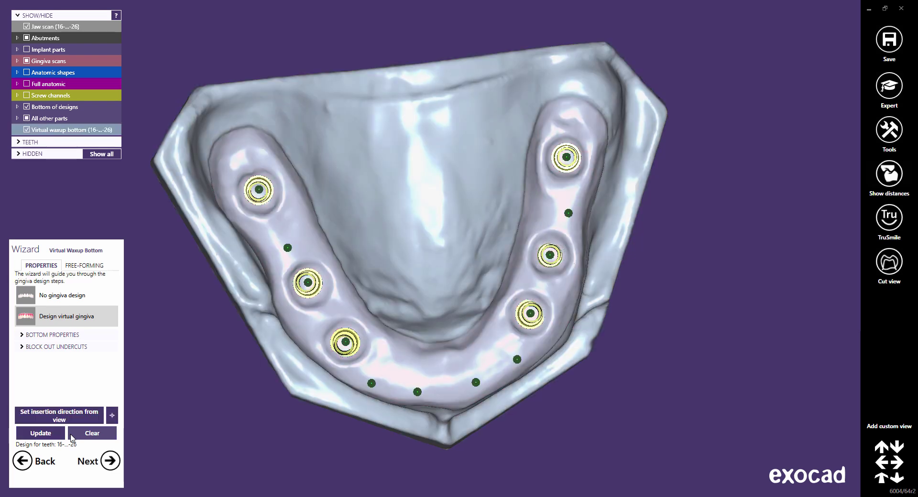
pyautogui.click(110, 462)
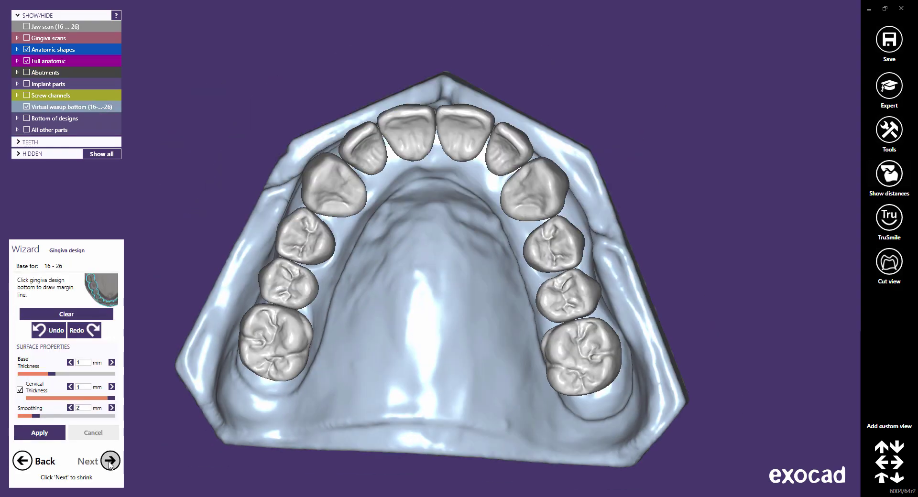
# Place the first gingiva margin points along the base, running leftward from the right side
pyautogui.moveTo(340, 405); pyautogui.dragTo(479, 397, button='right')
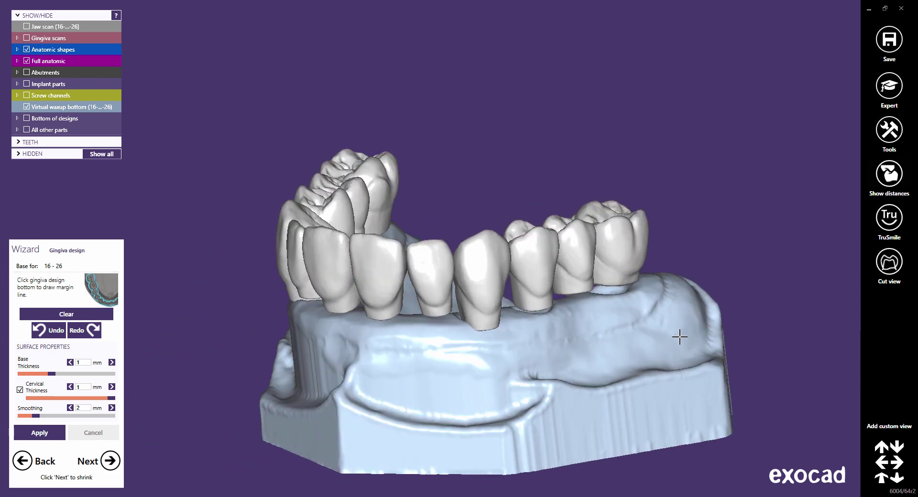
pyautogui.click(615, 310)
pyautogui.click(572, 323)
pyautogui.click(525, 333)
pyautogui.click(486, 339)
pyautogui.click(448, 338)
pyautogui.click(411, 338)
pyautogui.click(364, 336)
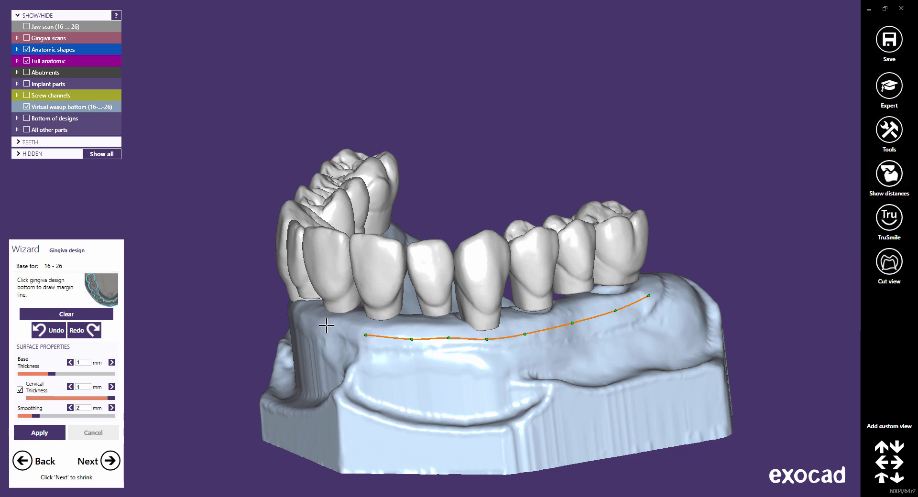
# Extend the gingiva margin line further leftward along the other side to its end
pyautogui.moveTo(313, 362); pyautogui.dragTo(409, 340, button='right')
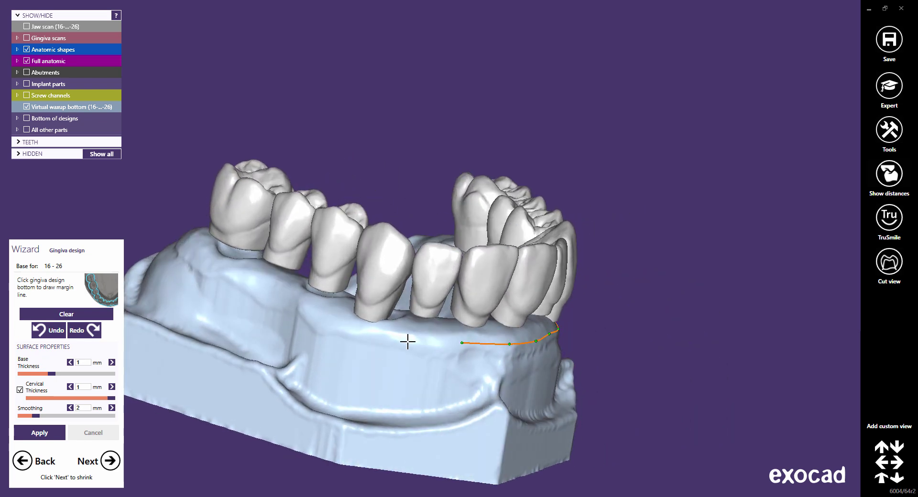
pyautogui.click(347, 330)
pyautogui.click(318, 315)
pyautogui.click(296, 301)
pyautogui.click(258, 285)
pyautogui.click(232, 271)
pyautogui.click(197, 246)
pyautogui.middleClick(198, 247)
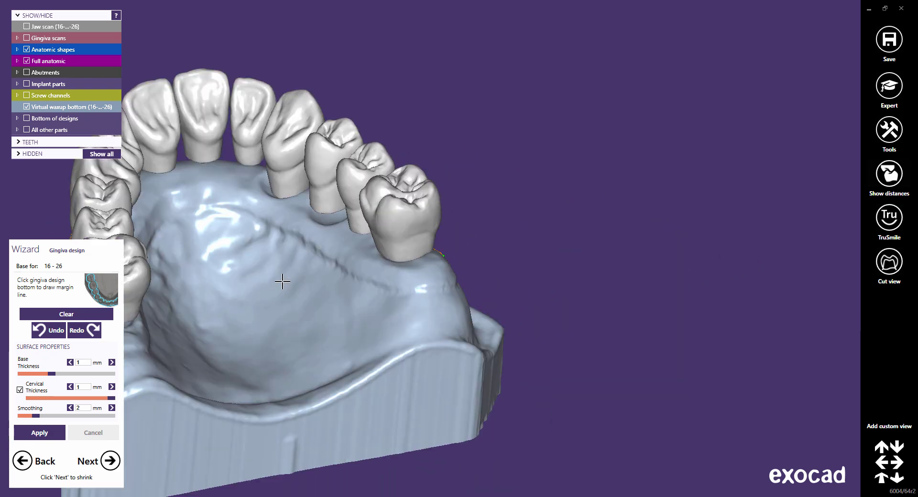
# Trace the margin line from the back molar up the gingiva and across the front teeth
pyautogui.click(436, 295)
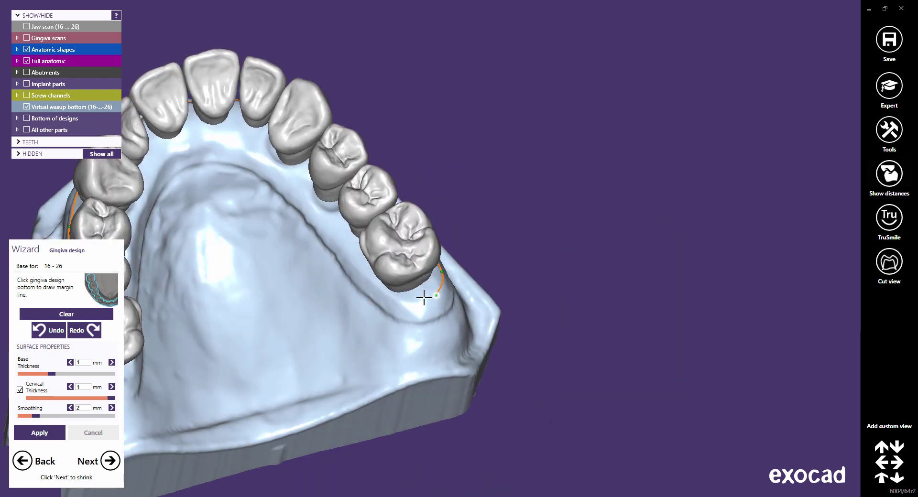
pyautogui.click(401, 305)
pyautogui.click(372, 288)
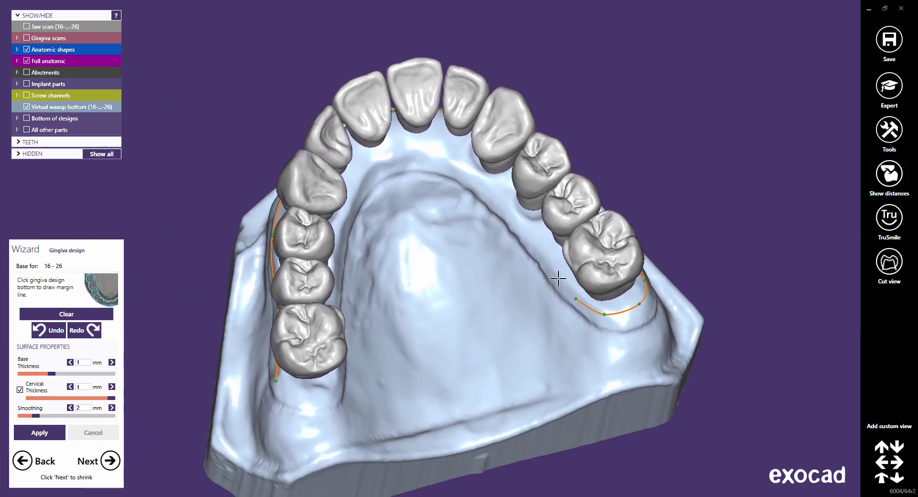
pyautogui.click(556, 275)
pyautogui.click(528, 240)
pyautogui.click(507, 211)
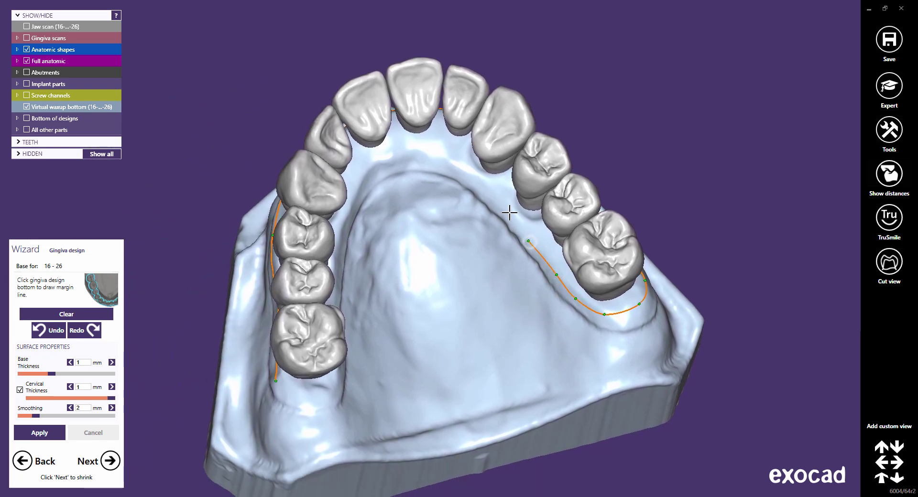
pyautogui.click(484, 184)
pyautogui.click(457, 165)
pyautogui.click(429, 155)
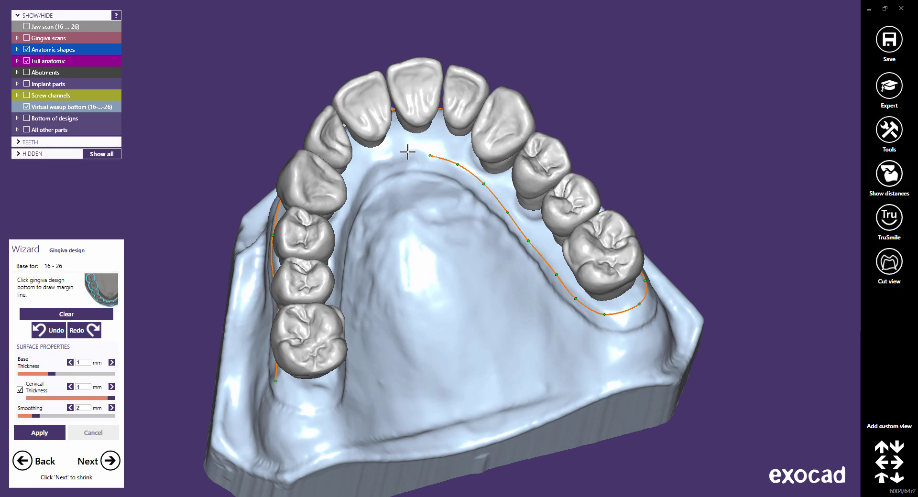
# Carry the margin line down the opposite side behind the last molar and close the loop
pyautogui.moveTo(339, 283); pyautogui.dragTo(405, 267, button='right')
pyautogui.click(436, 201)
pyautogui.click(417, 219)
pyautogui.click(401, 243)
pyautogui.click(378, 273)
pyautogui.click(361, 305)
pyautogui.click(349, 339)
pyautogui.click(328, 364)
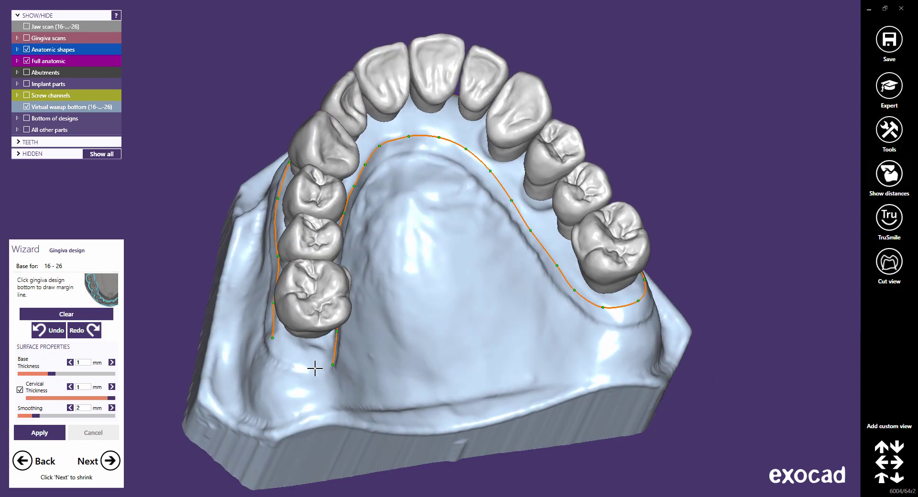
pyautogui.click(278, 354)
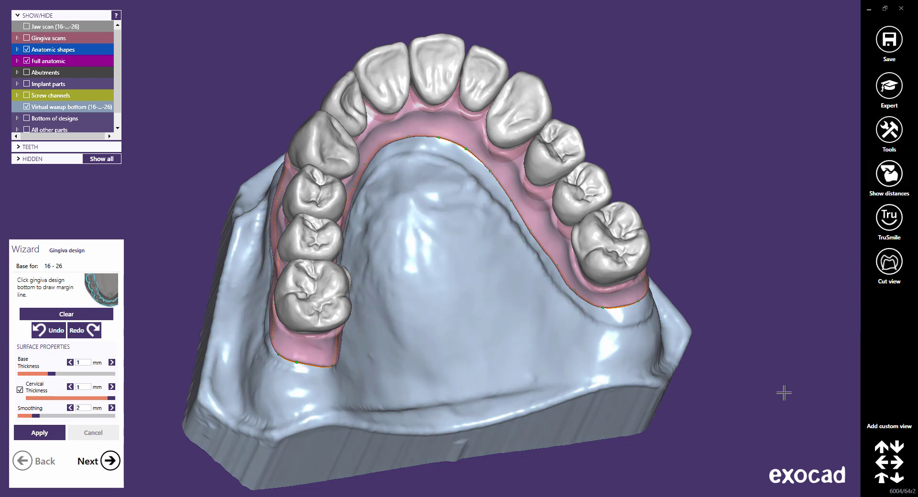
# Check the gingiva in occlusal and frontal views, then advance to Free-form Gingiva
pyautogui.click(882, 448)
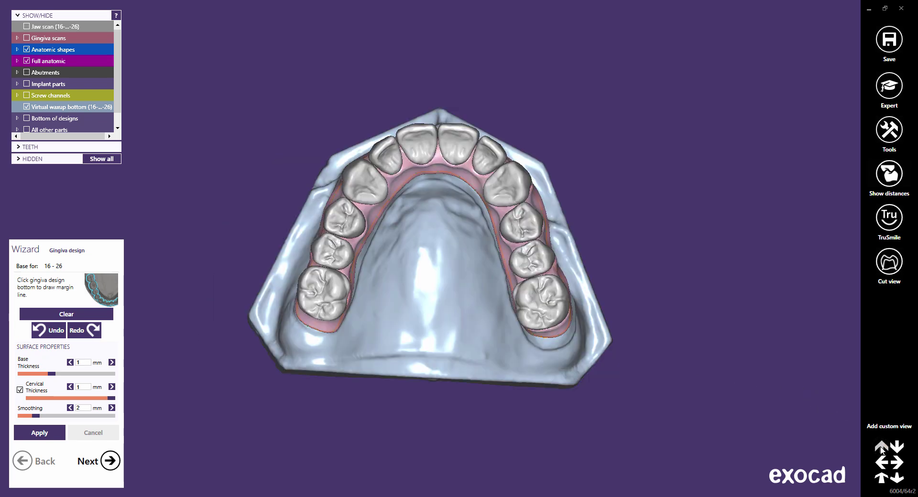
pyautogui.click(880, 478)
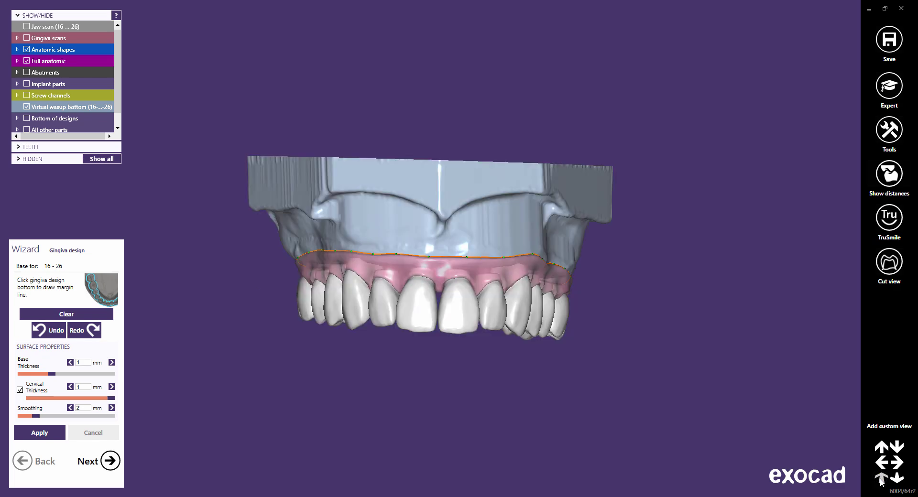
pyautogui.click(110, 461)
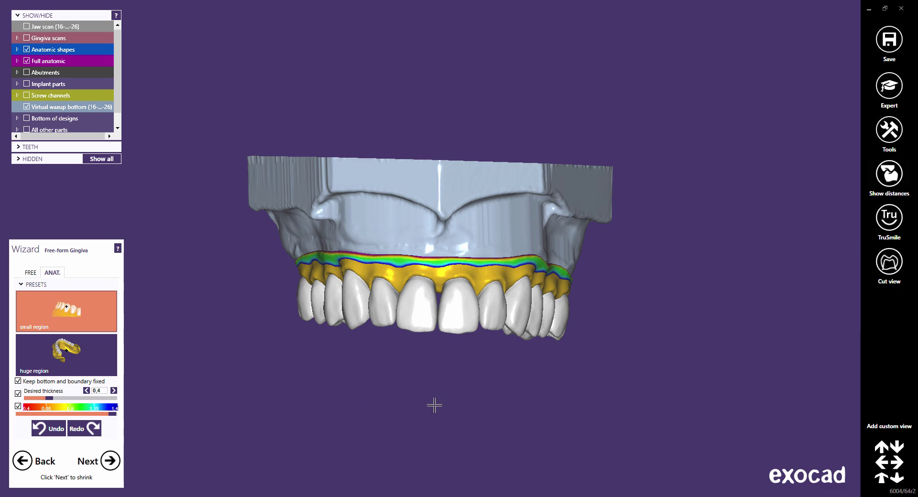
pyautogui.press('Down')
pyautogui.press('Up')
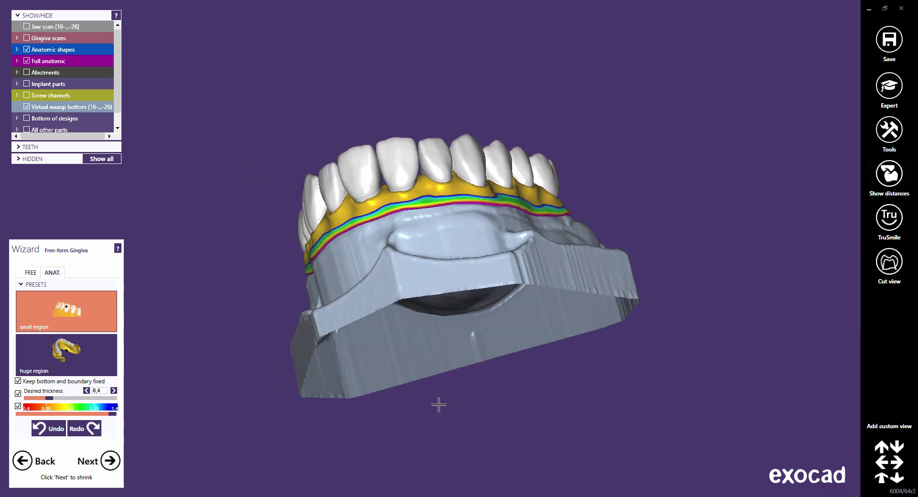
pyautogui.scroll(5, 426, 280)
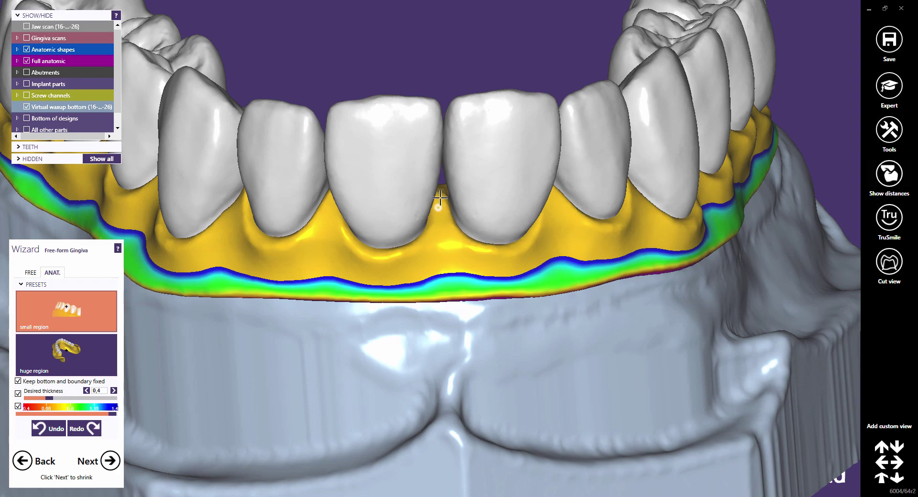
pyautogui.moveTo(445, 203); pyautogui.dragTo(518, 229, button='right')
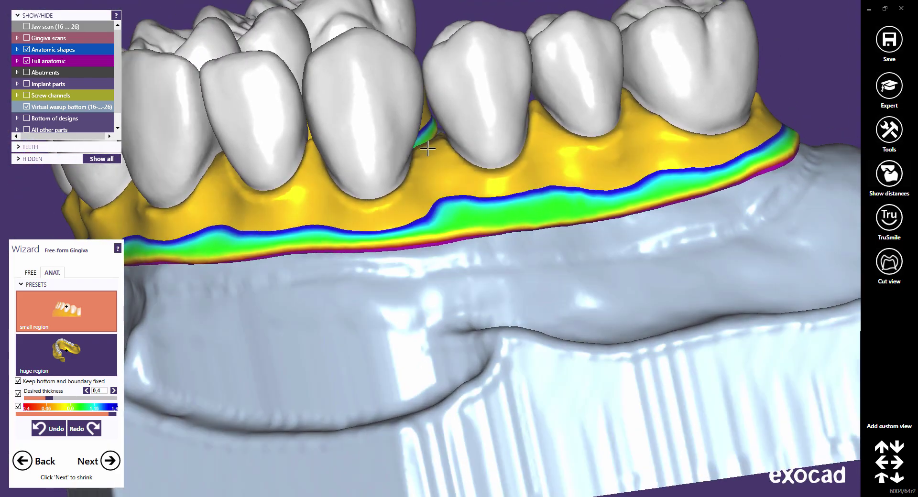
pyautogui.moveTo(223, 222); pyautogui.dragTo(265, 237, button='right')
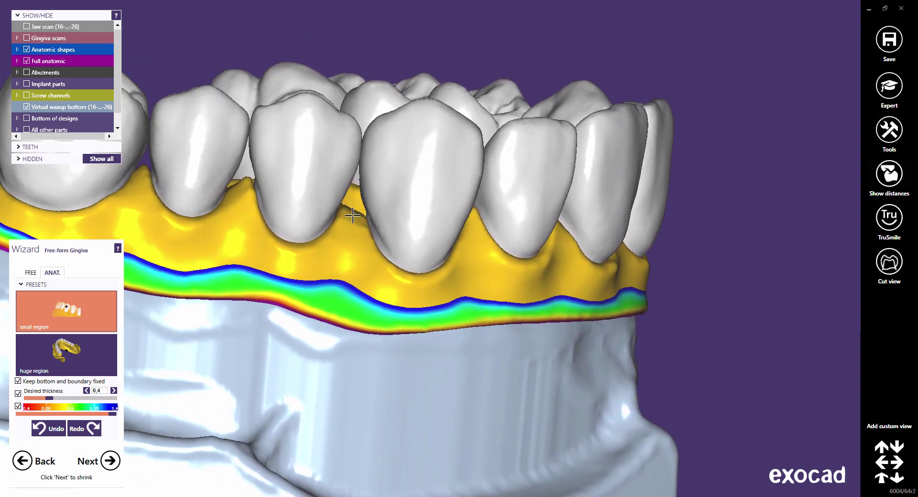
pyautogui.scroll(-10, 471, 311)
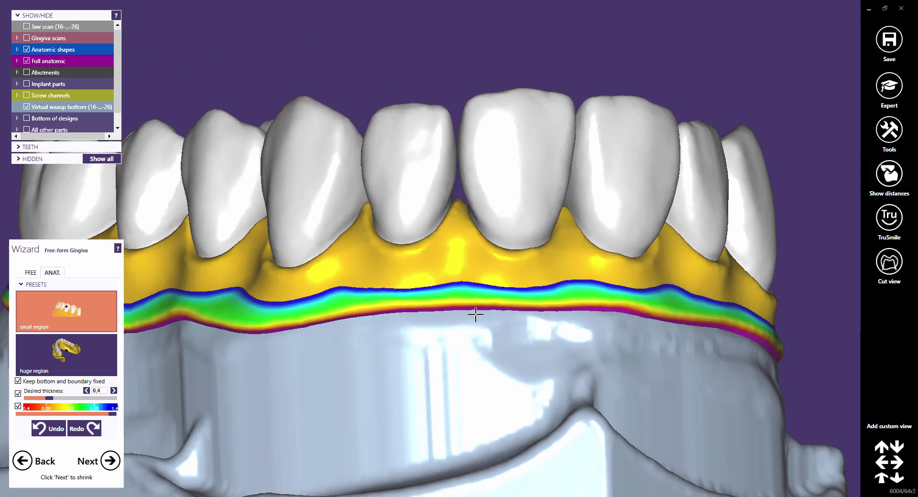
pyautogui.scroll(-5, 698, 372)
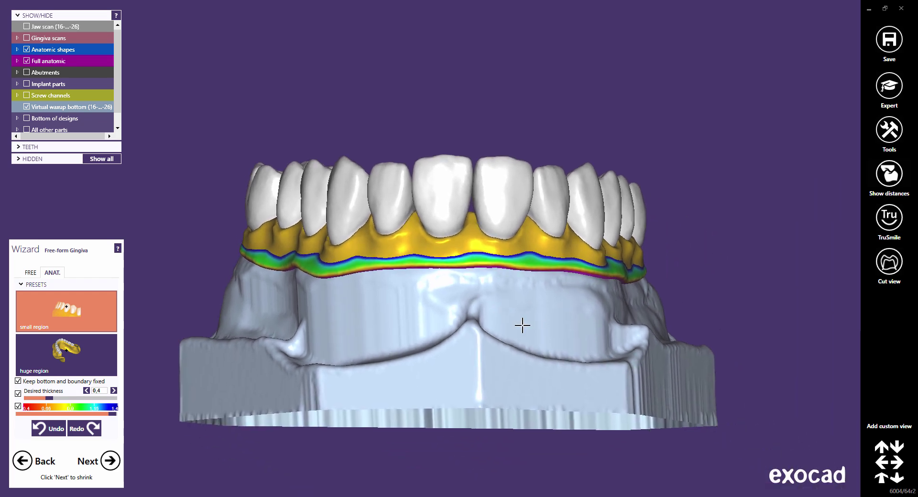
# In the Shrinking step, choose the thimble cut-back design at 1,2 mm depth and apply it
pyautogui.click(110, 461)
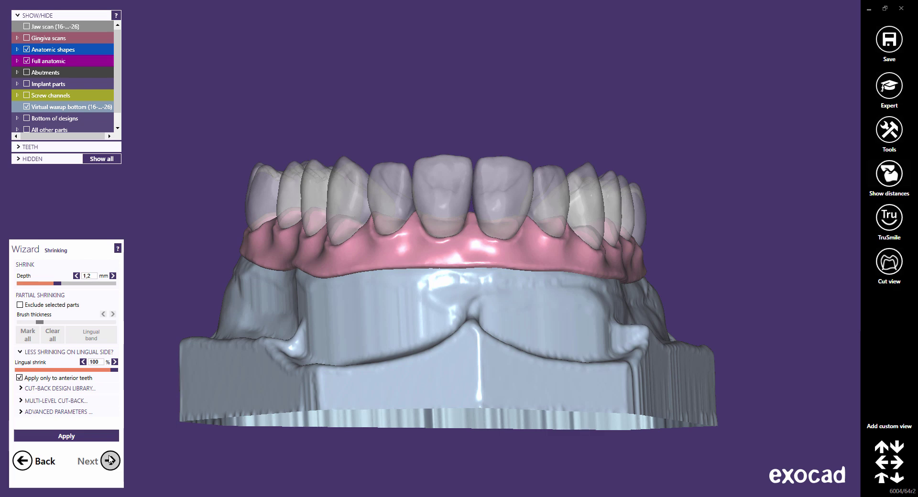
pyautogui.click(88, 389)
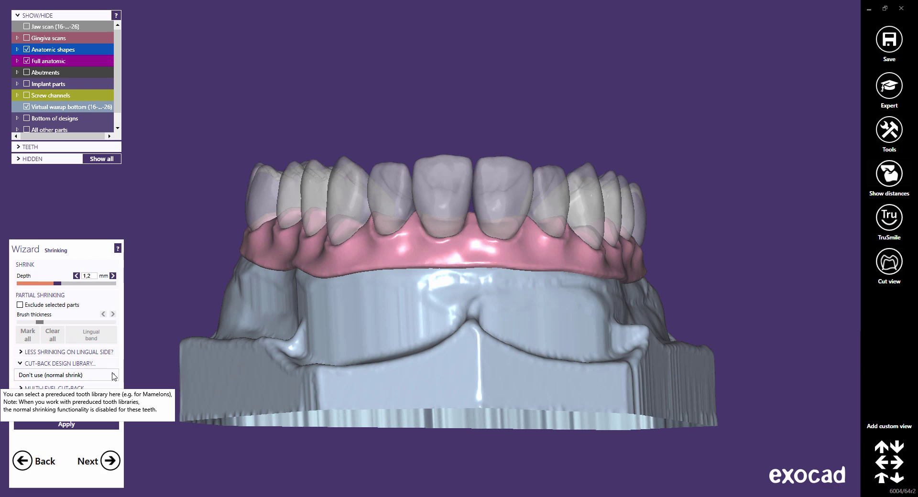
pyautogui.click(114, 375)
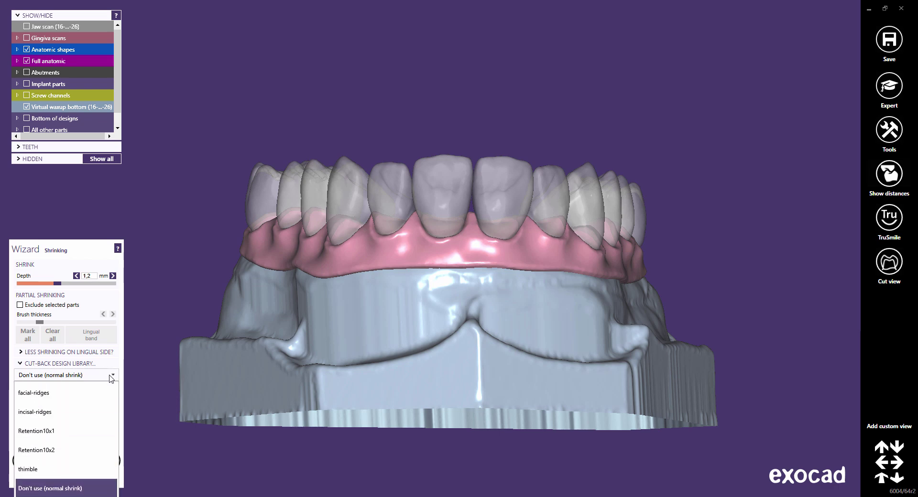
pyautogui.click(47, 470)
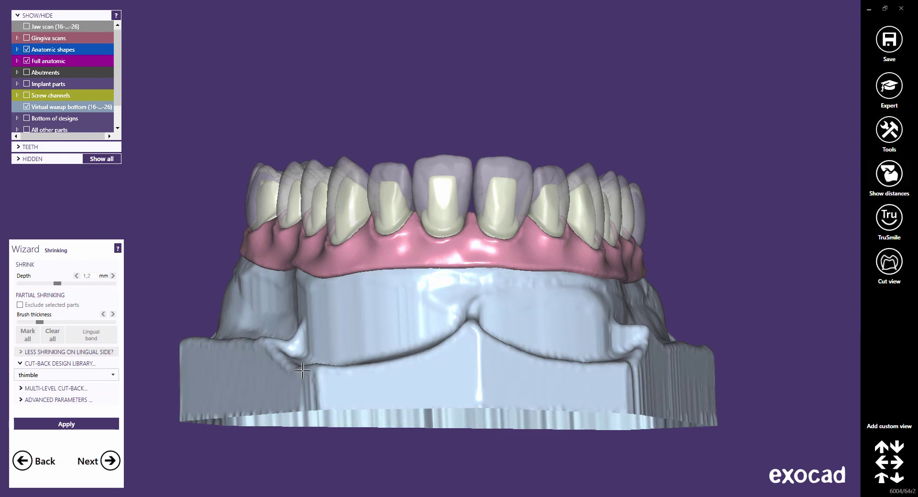
pyautogui.moveTo(342, 347); pyautogui.dragTo(342, 348, button='right')
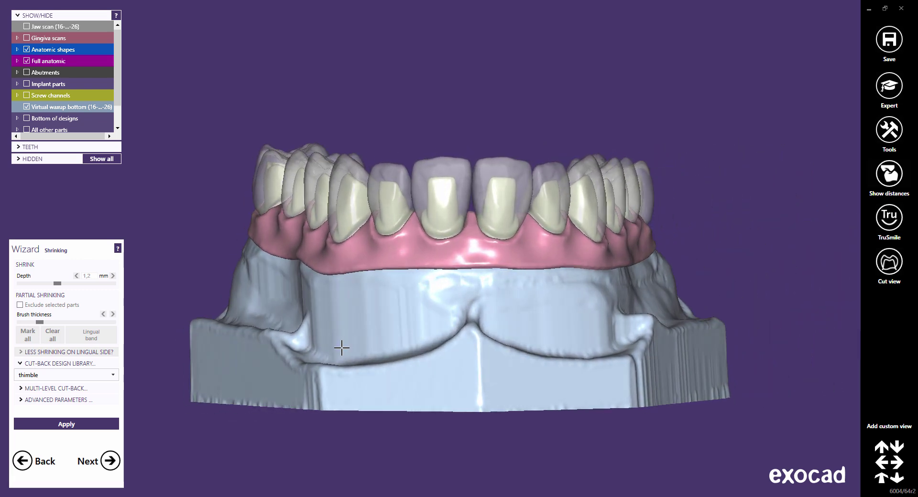
pyautogui.click(88, 425)
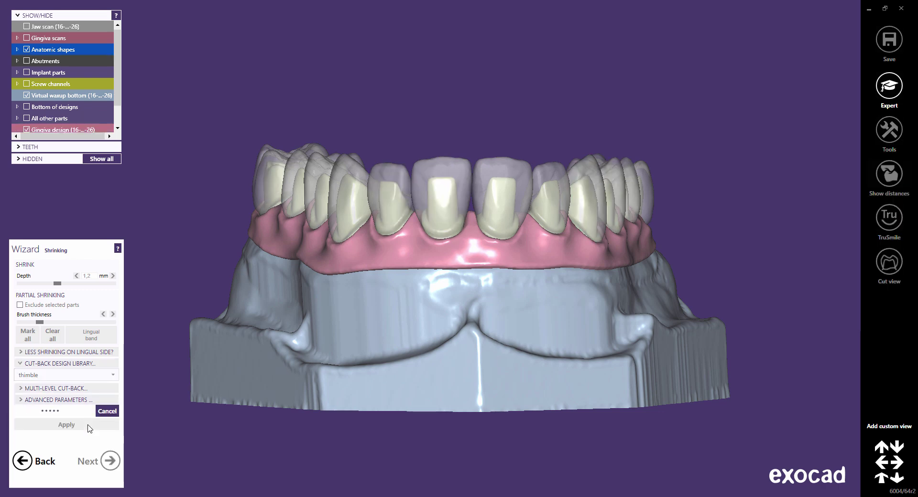
# Reapply the shrinking, finish the step, and switch from the wizard to expert mode
pyautogui.click(88, 427)
pyautogui.click(111, 462)
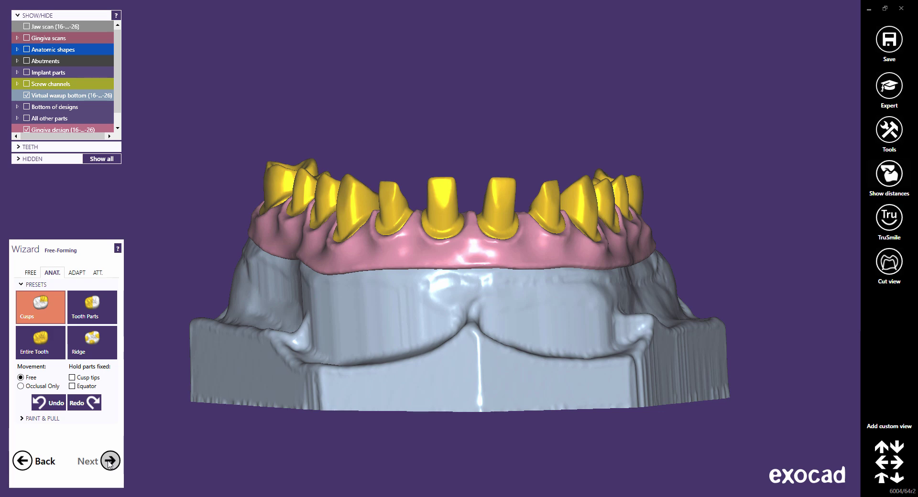
pyautogui.click(889, 87)
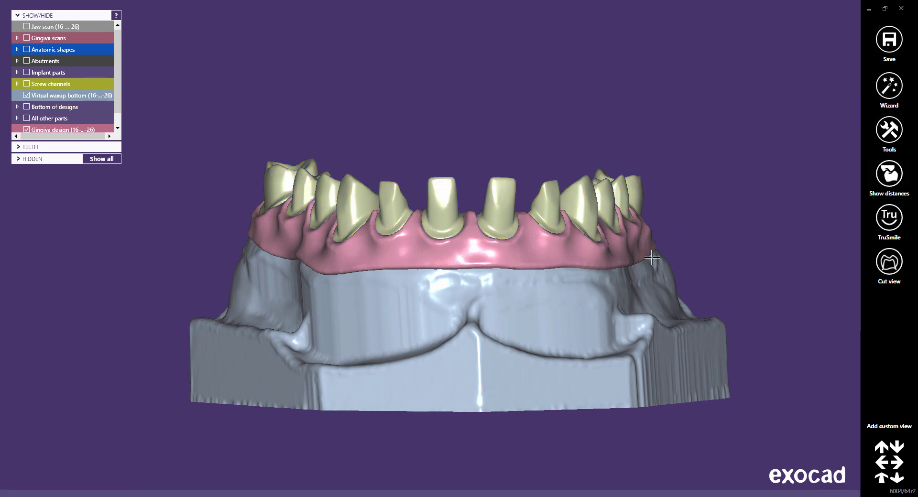
# Nudge a front tooth slightly sideways, then accept the tooth positions on the gingiva
pyautogui.moveTo(403, 492)
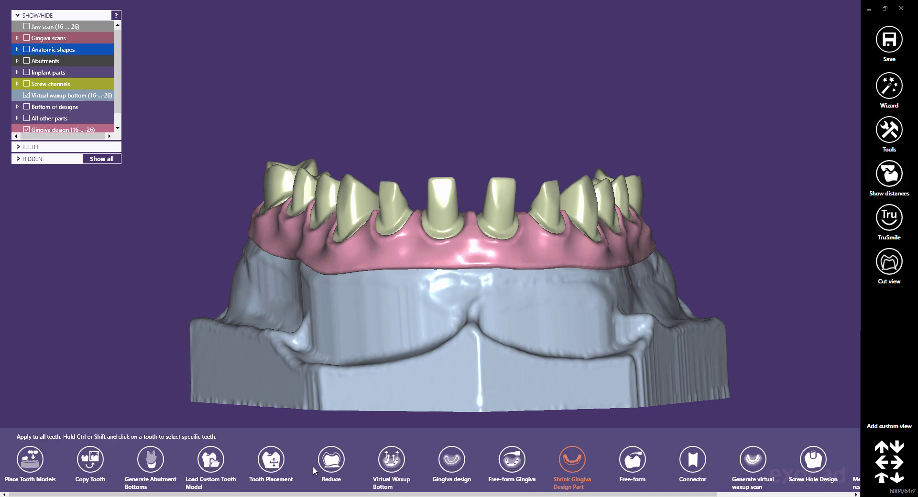
pyautogui.click(270, 462)
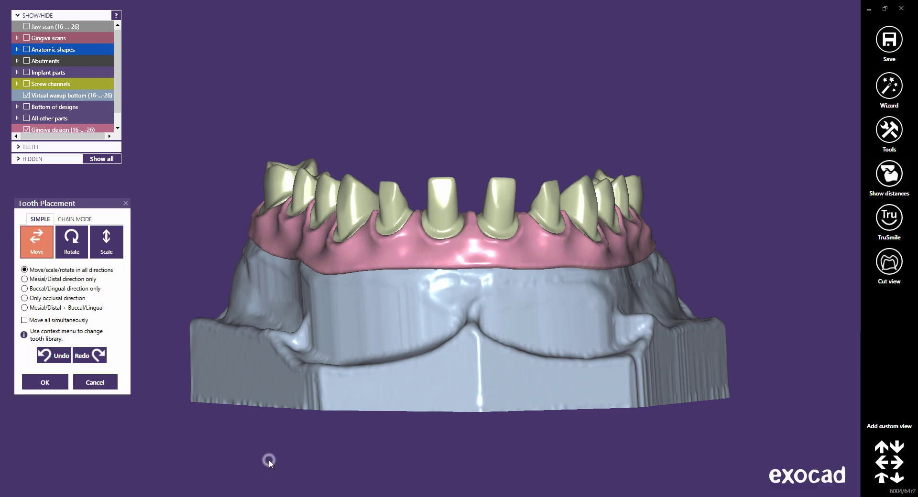
pyautogui.scroll(3, 430, 206)
pyautogui.scroll(2, 431, 205)
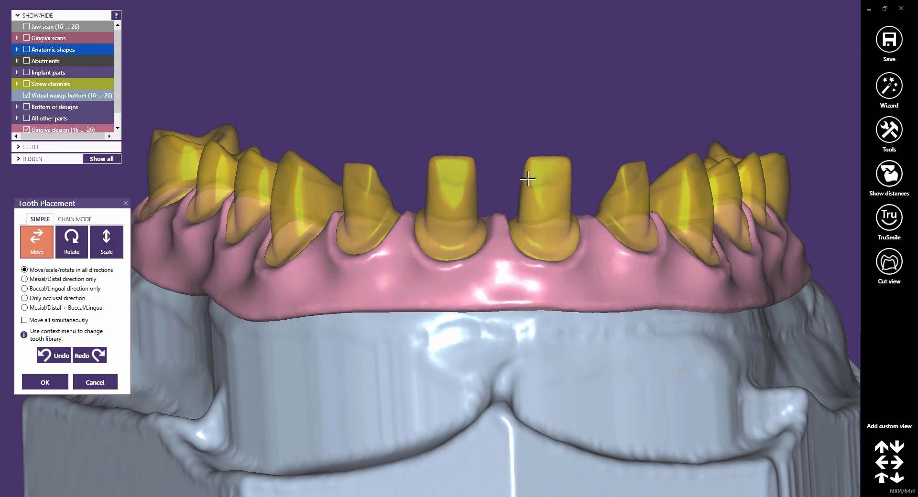
pyautogui.moveTo(451, 219)
pyautogui.mouseDown(button='right')
pyautogui.moveTo(334, 162)
pyautogui.moveTo(463, 224)
pyautogui.mouseUp(button='right')
pyautogui.moveTo(734, 172); pyautogui.dragTo(731, 172)
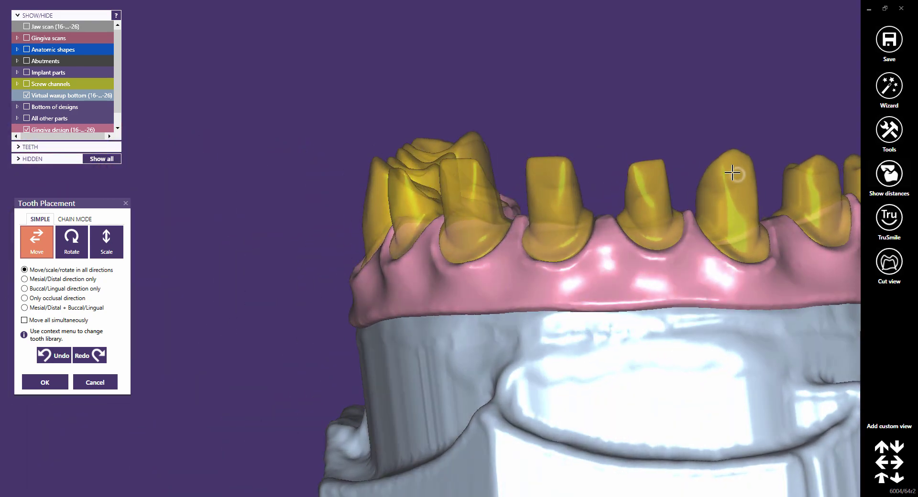
pyautogui.moveTo(538, 294); pyautogui.dragTo(541, 295, button='right')
pyautogui.scroll(-5, 540, 306)
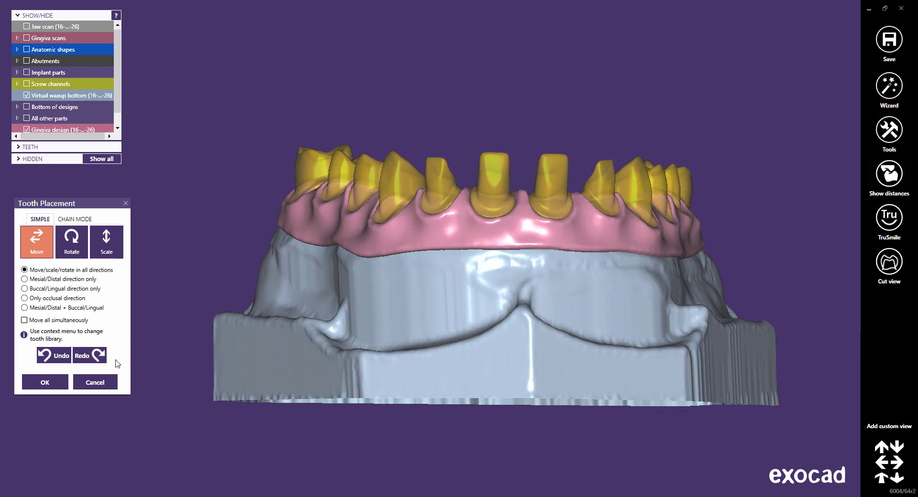
pyautogui.click(52, 382)
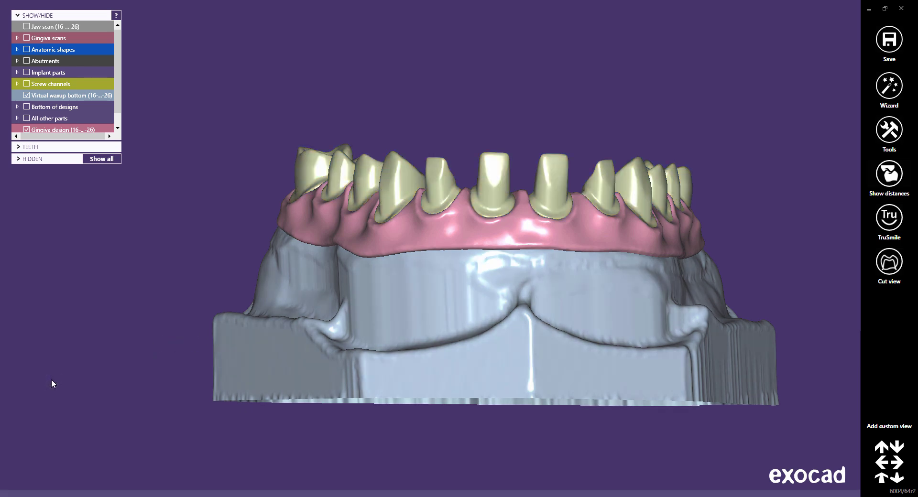
# With Free-form Gingiva, smooth the small bump at a tooth base and reshape the gingiva beside it
pyautogui.moveTo(311, 493)
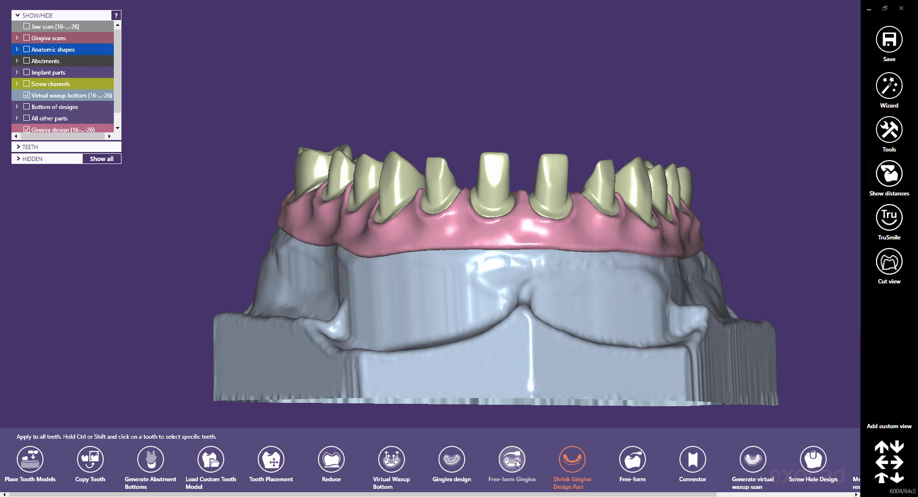
pyautogui.click(512, 460)
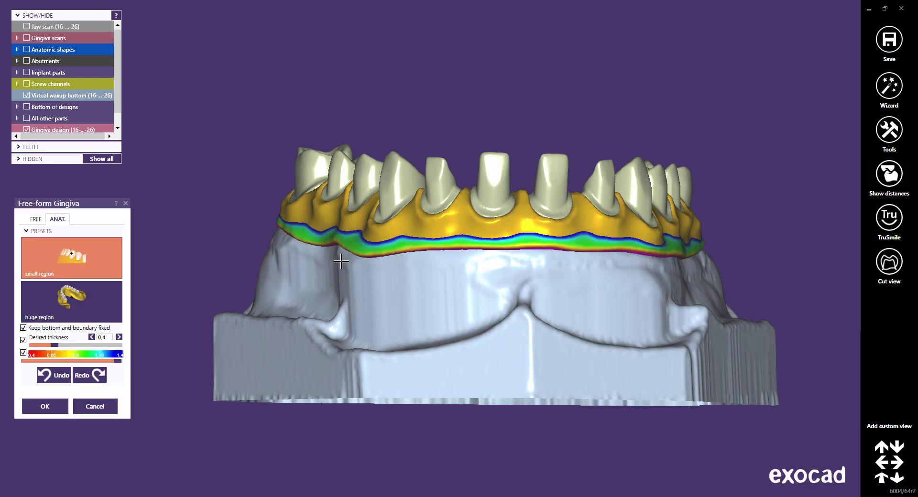
pyautogui.scroll(8, 345, 262)
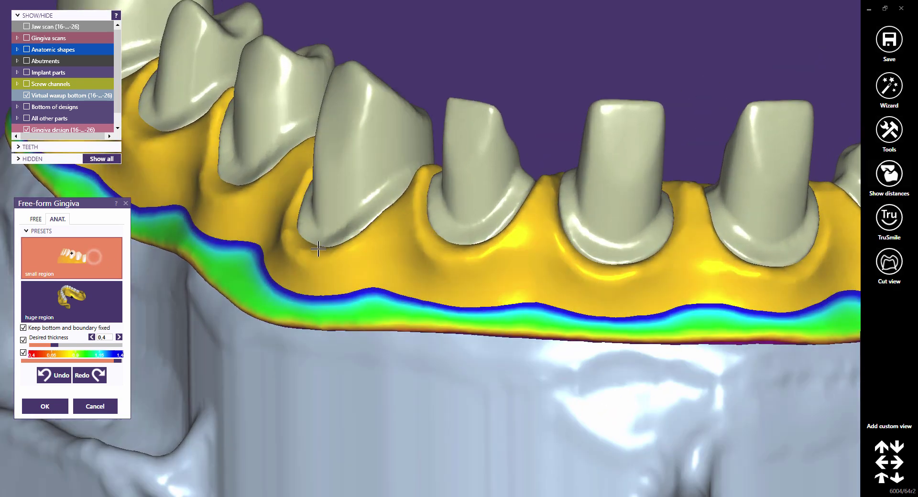
pyautogui.click(301, 243)
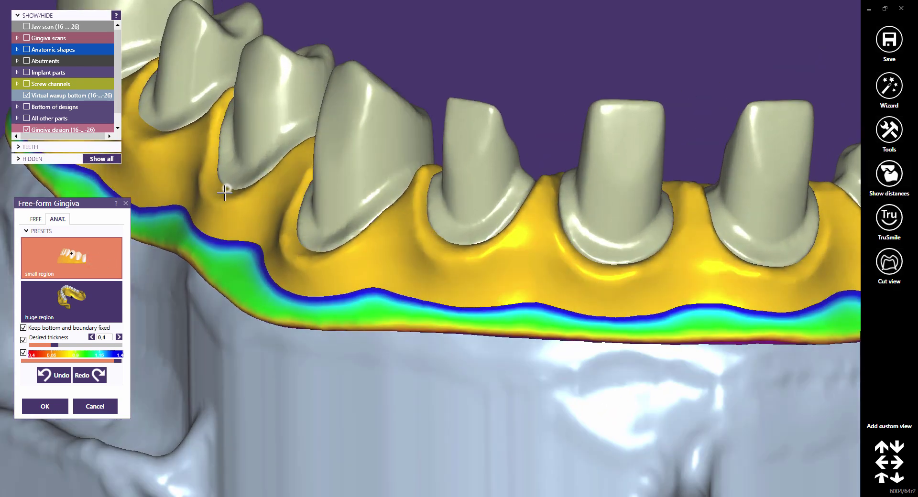
pyautogui.moveTo(137, 142); pyautogui.dragTo(378, 281, button='right')
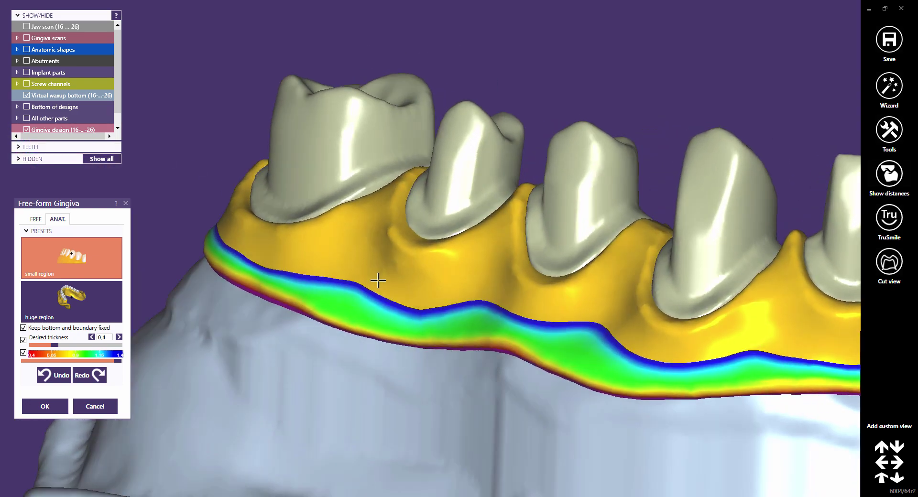
pyautogui.click(413, 251)
# Reshape the gingiva near the remaining tooth bases, redo the last change, and accept at 0,4 thickness
pyautogui.moveTo(591, 344); pyautogui.dragTo(647, 323, button='right')
pyautogui.scroll(5, 655, 283)
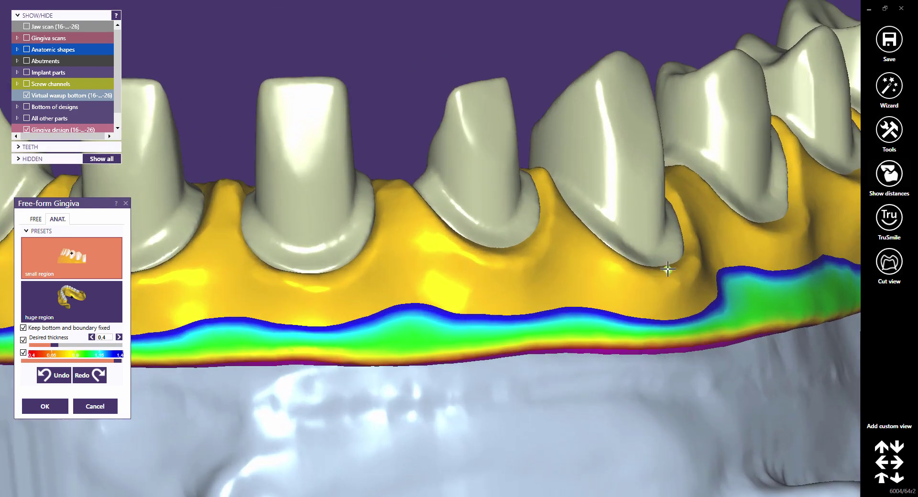
pyautogui.click(665, 271)
pyautogui.click(779, 232)
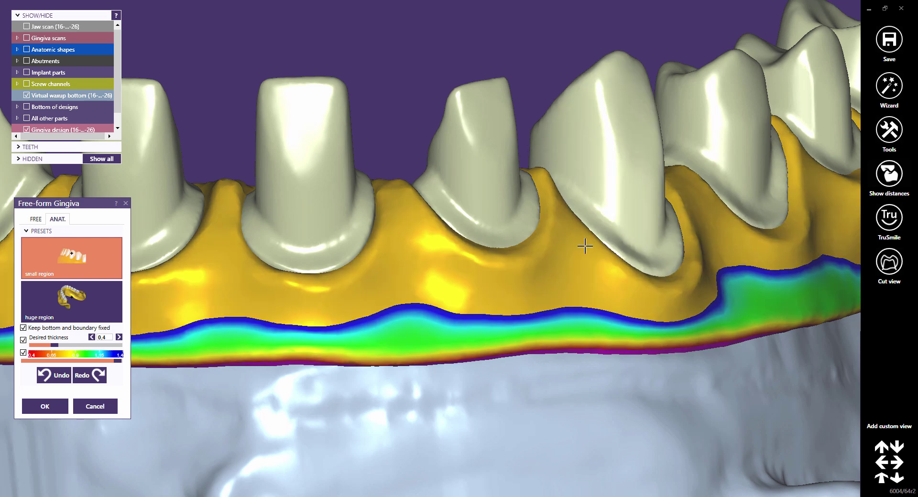
pyautogui.click(513, 249)
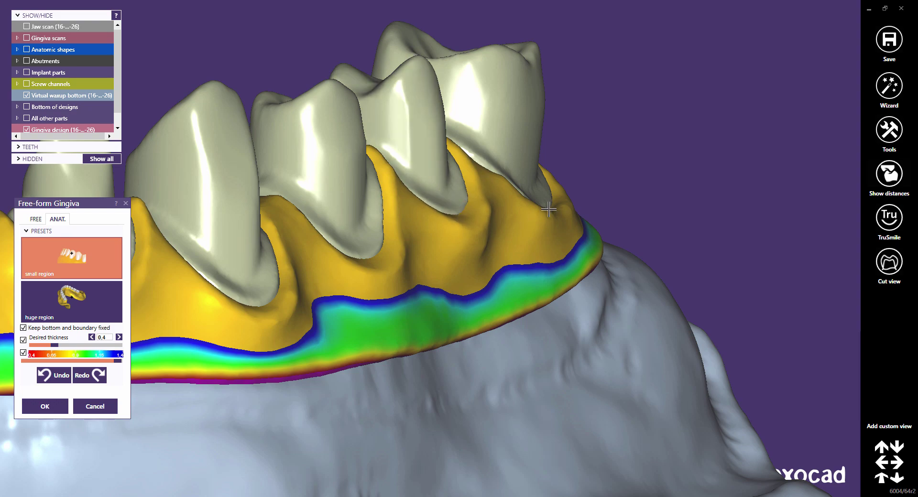
pyautogui.moveTo(545, 209); pyautogui.dragTo(513, 222, button='right')
pyautogui.scroll(-5, 513, 222)
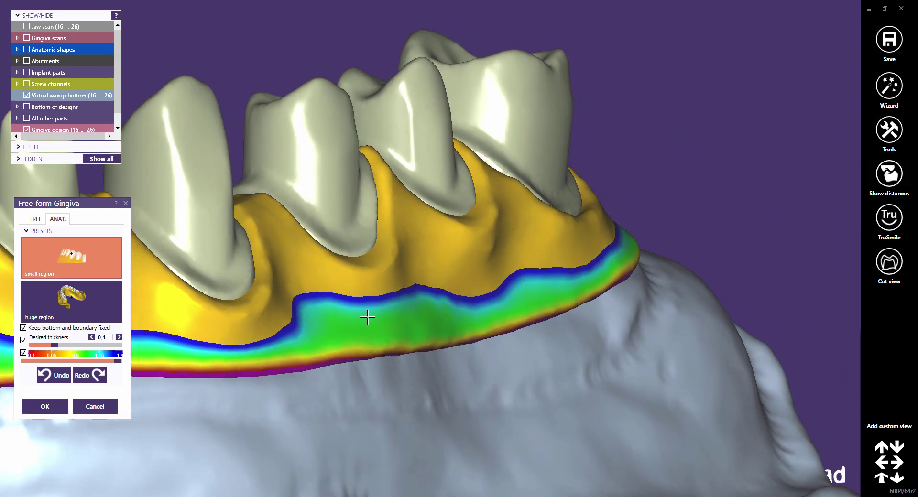
pyautogui.moveTo(337, 354); pyautogui.dragTo(508, 286, button='right')
pyautogui.scroll(-3, 508, 286)
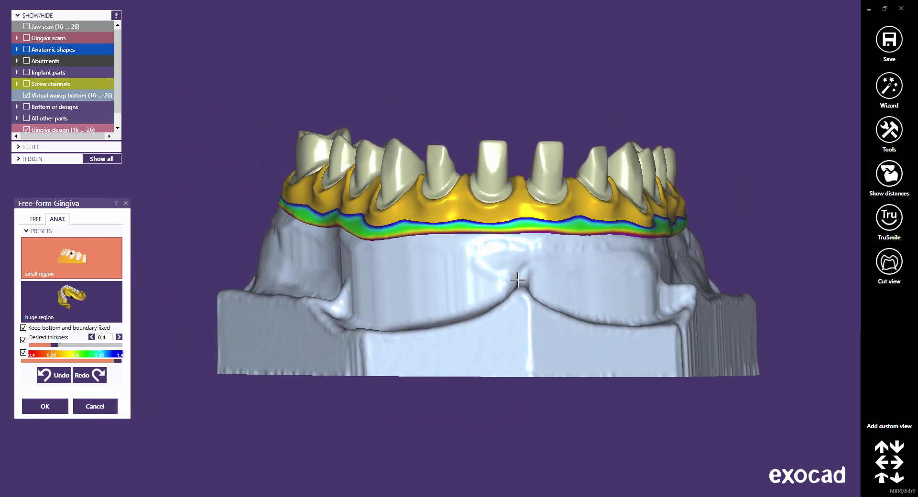
pyautogui.click(84, 376)
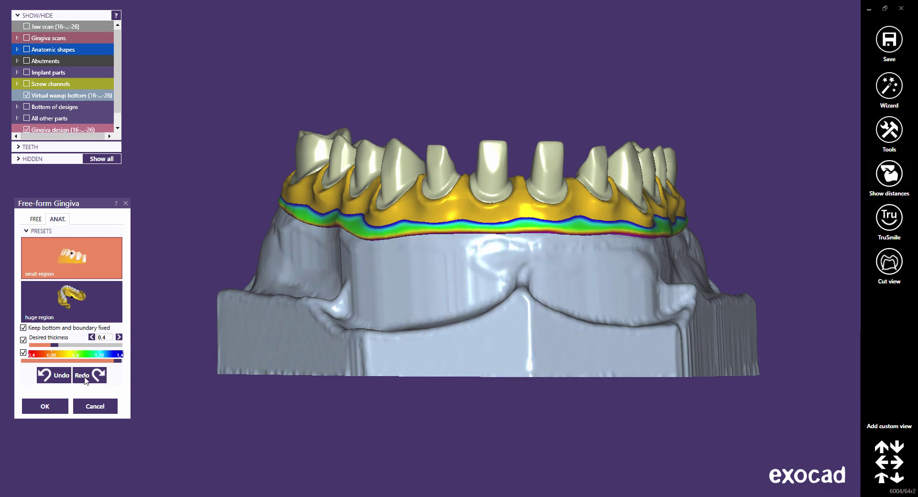
pyautogui.click(42, 407)
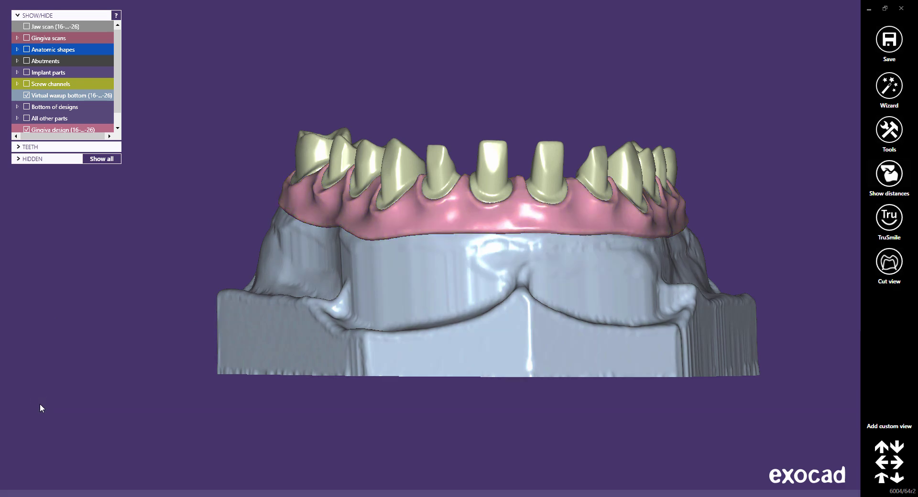
# Shrink the gingiva design part with a 0,5 mm depth
pyautogui.moveTo(377, 487)
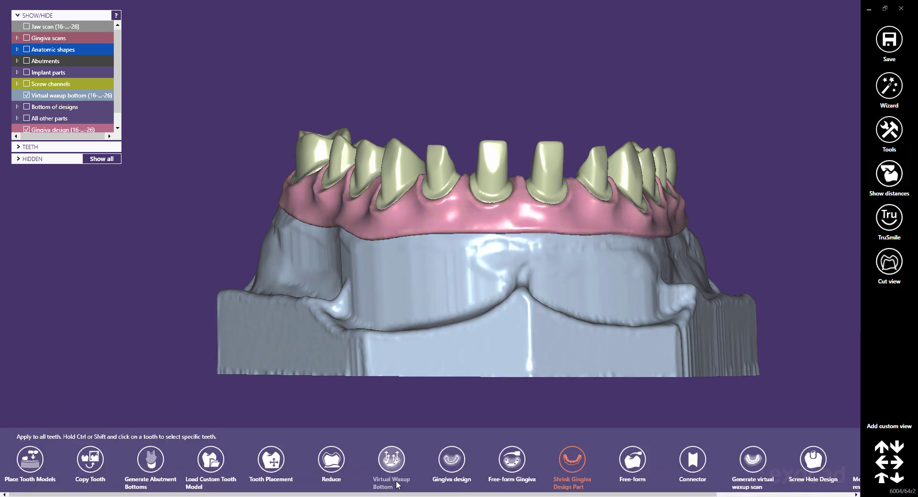
pyautogui.click(572, 460)
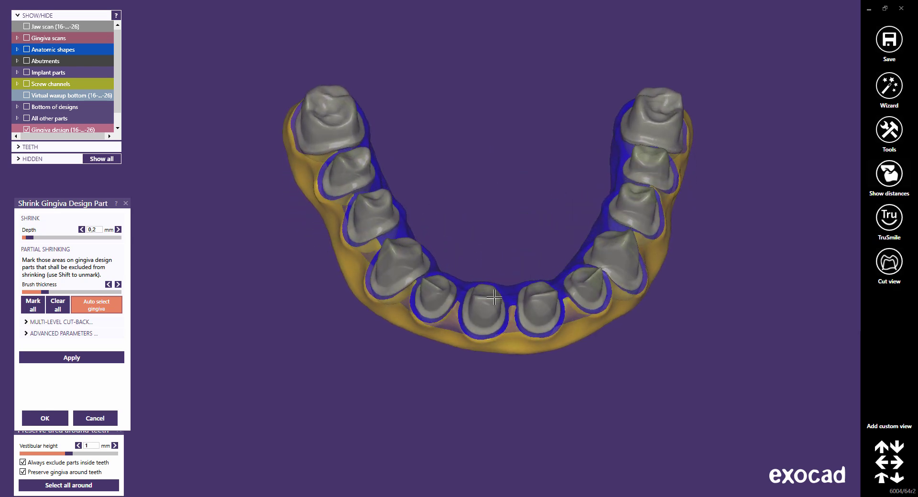
pyautogui.scroll(3, 495, 297)
pyautogui.moveTo(488, 235); pyautogui.dragTo(486, 277, button='middle')
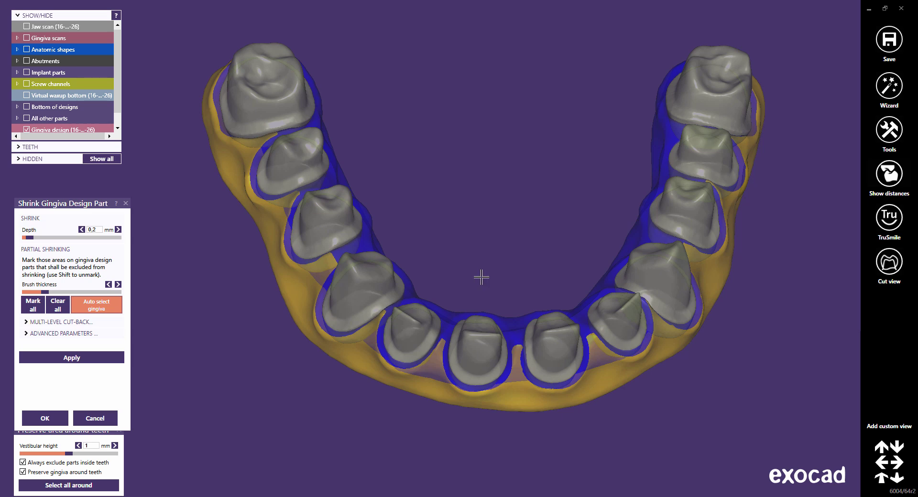
pyautogui.click(99, 230)
pyautogui.click(94, 241)
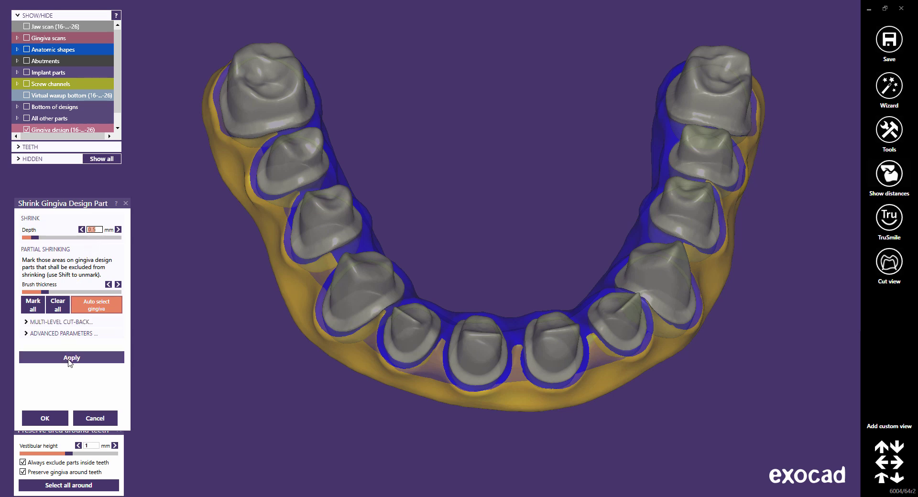
pyautogui.moveTo(73, 207); pyautogui.dragTo(70, 190)
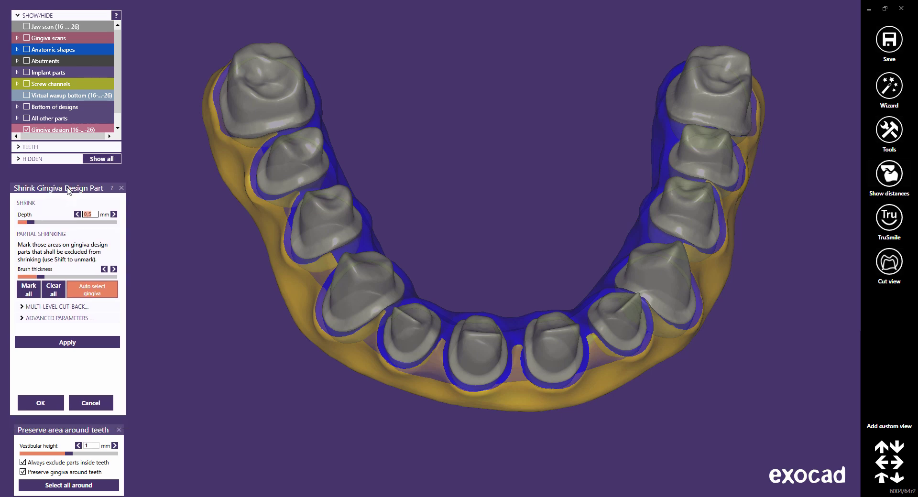
pyautogui.click(62, 342)
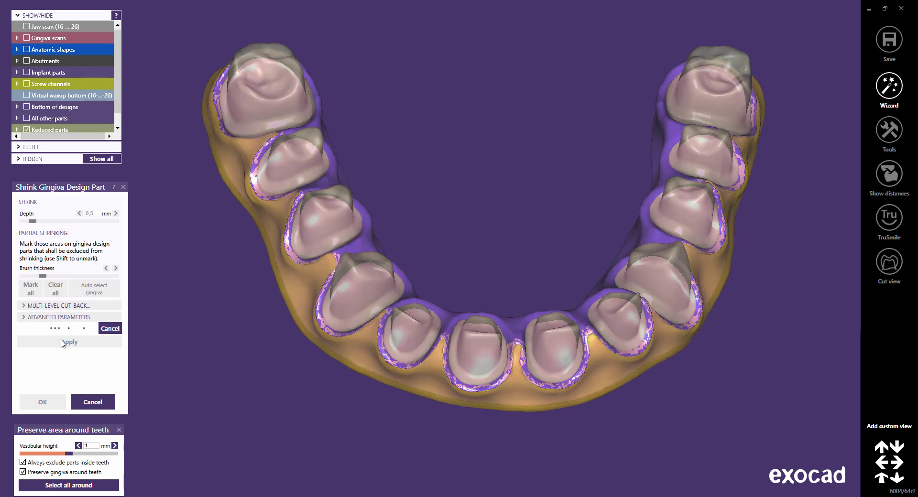
# Enable Re-shrink reduced shape, clear all areas, apply a 0,2 mm re-shrink and accept
pyautogui.click(24, 305)
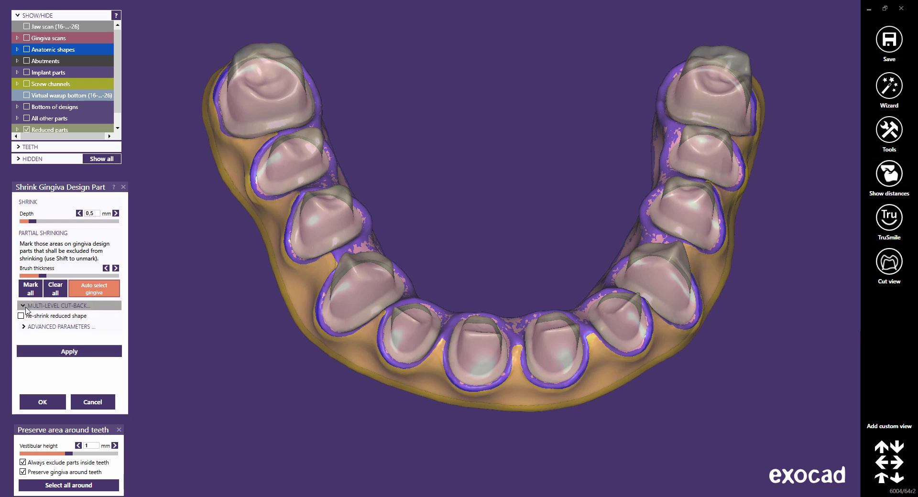
pyautogui.click(20, 316)
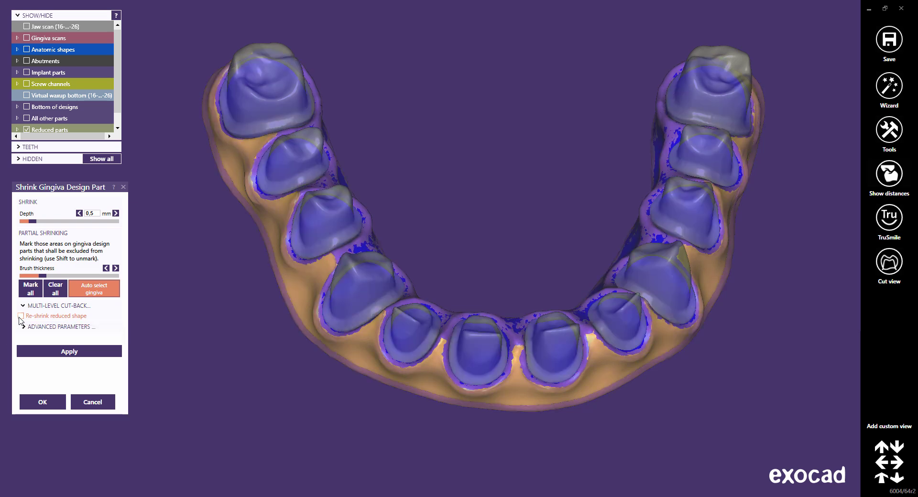
pyautogui.click(54, 289)
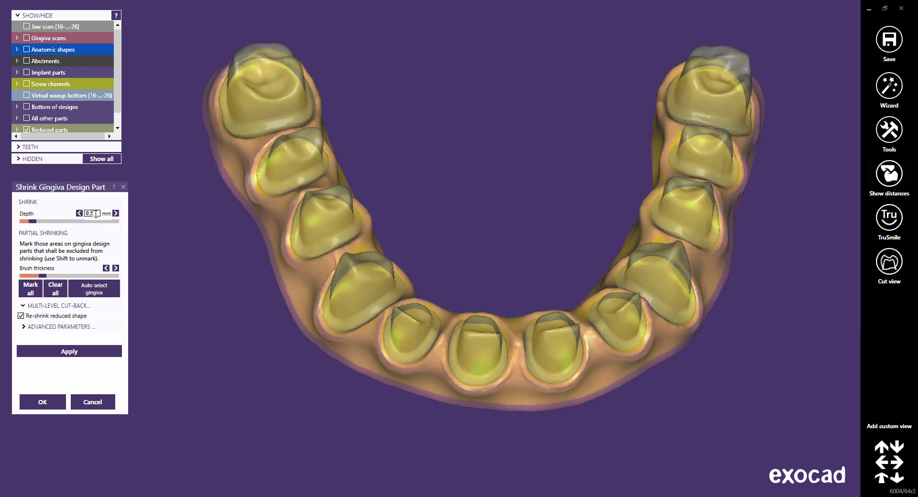
pyautogui.scroll(-3, 95, 222)
pyautogui.click(66, 354)
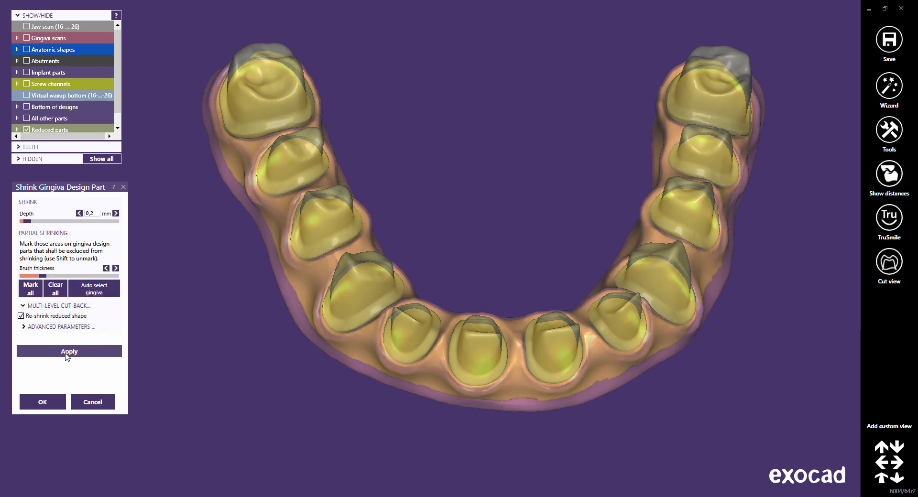
pyautogui.click(44, 403)
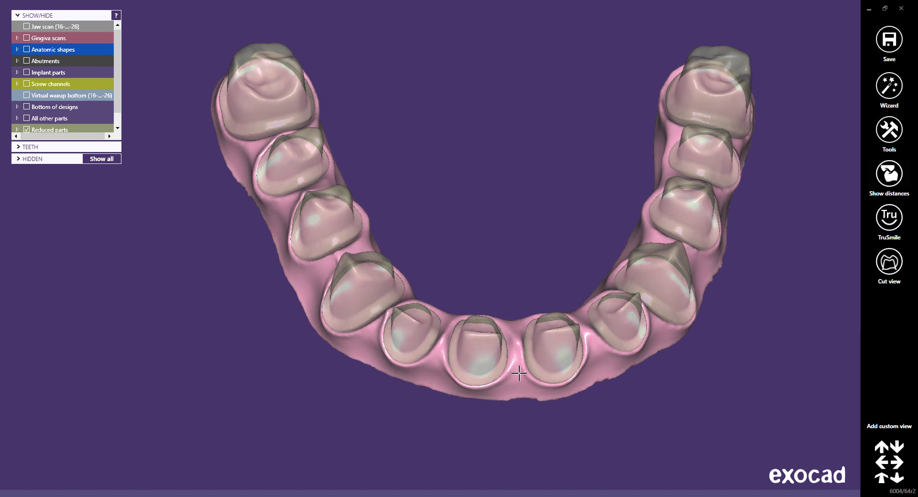
# Make the teeth opaque, reshape the front crowns' cusps and shift one front crown left
pyautogui.click(889, 91)
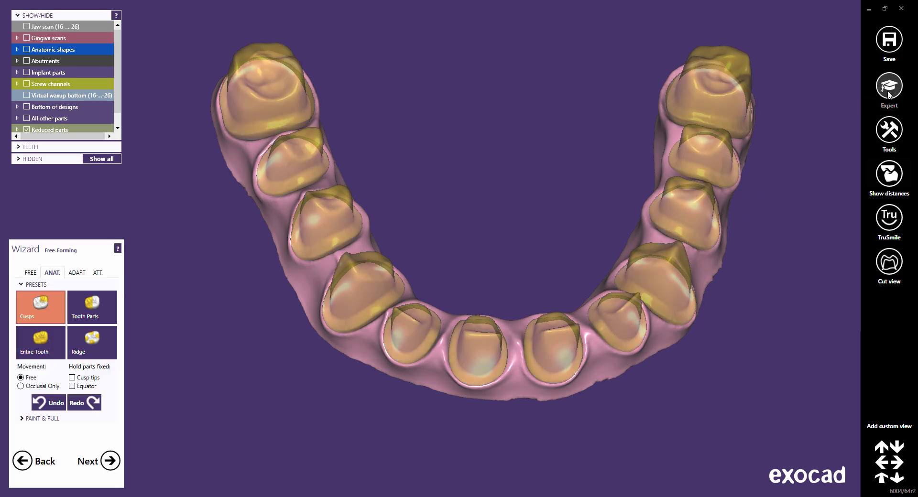
pyautogui.press('Up')
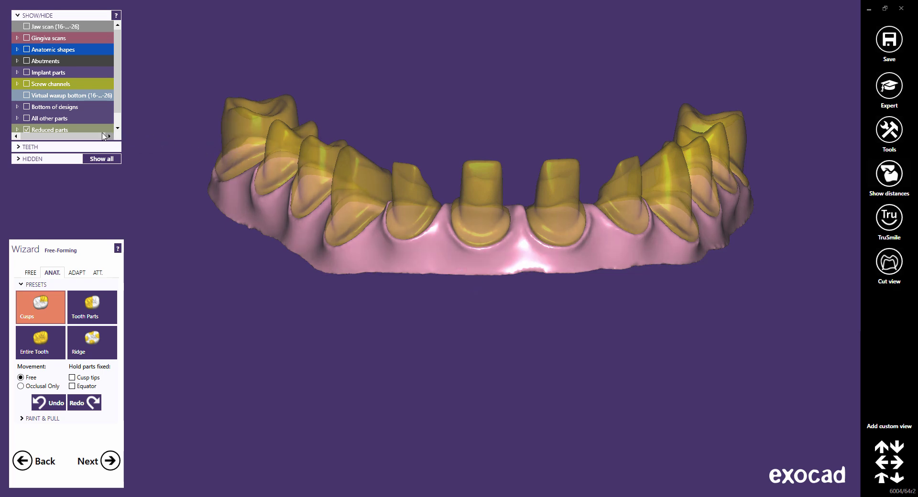
pyautogui.moveTo(63, 131); pyautogui.dragTo(68, 132)
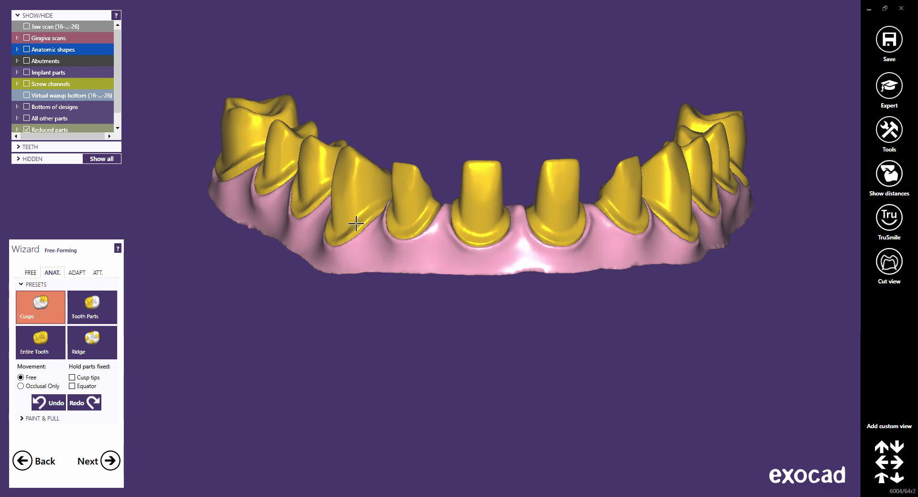
pyautogui.scroll(5, 344, 207)
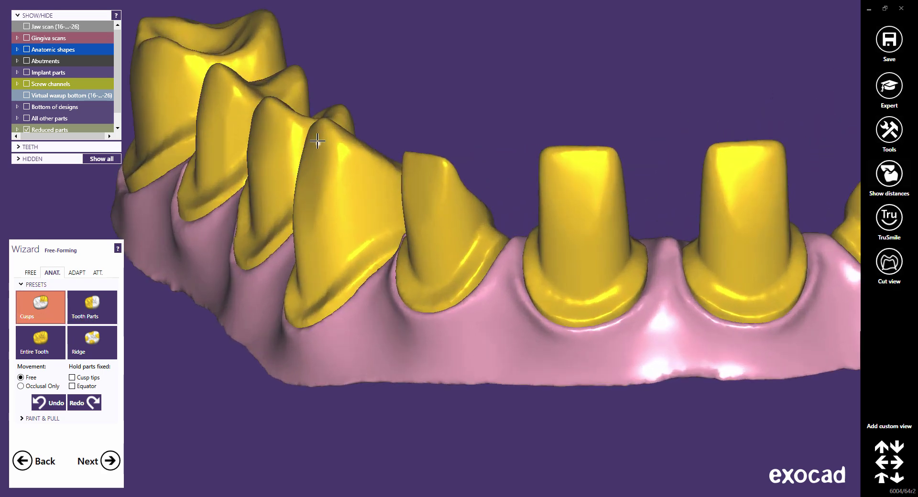
pyautogui.moveTo(317, 141); pyautogui.dragTo(312, 157)
pyautogui.moveTo(397, 167); pyautogui.dragTo(426, 170)
pyautogui.click(92, 306)
pyautogui.moveTo(318, 148)
pyautogui.mouseDown()
pyautogui.moveTo(319, 162)
pyautogui.moveTo(334, 154)
pyautogui.moveTo(322, 160)
pyautogui.moveTo(330, 162)
pyautogui.mouseUp()
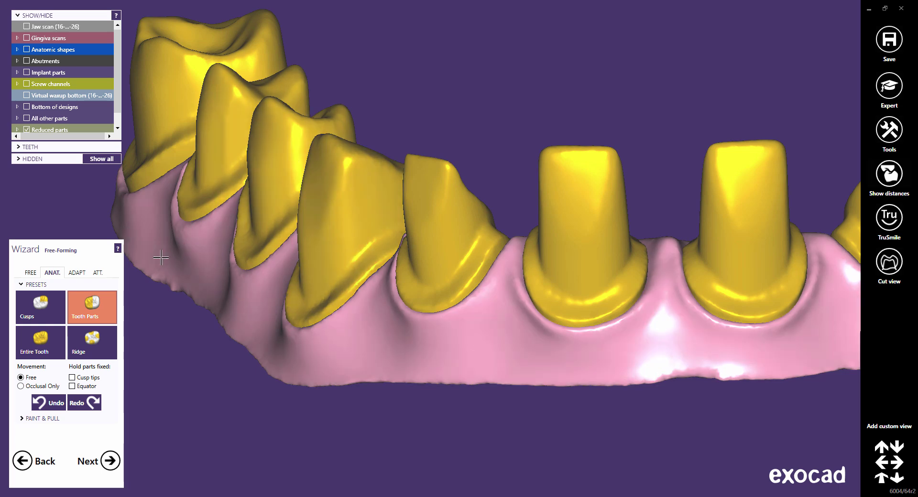
pyautogui.click(48, 342)
pyautogui.moveTo(328, 165)
pyautogui.mouseDown()
pyautogui.moveTo(338, 164)
pyautogui.moveTo(324, 159)
pyautogui.moveTo(325, 172)
pyautogui.mouseUp()
# Switch to the Ridge preset and inspect the copings from above and from the side
pyautogui.click(91, 341)
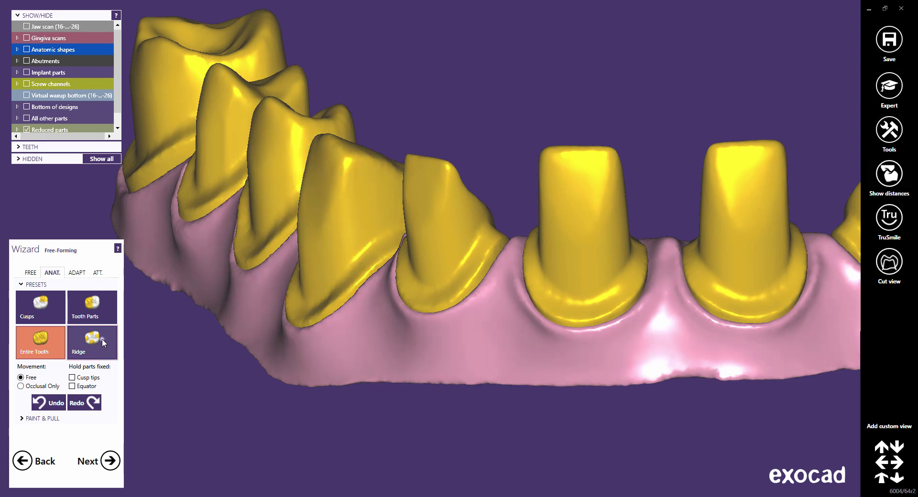
pyautogui.moveTo(304, 261); pyautogui.dragTo(440, 285, button='right')
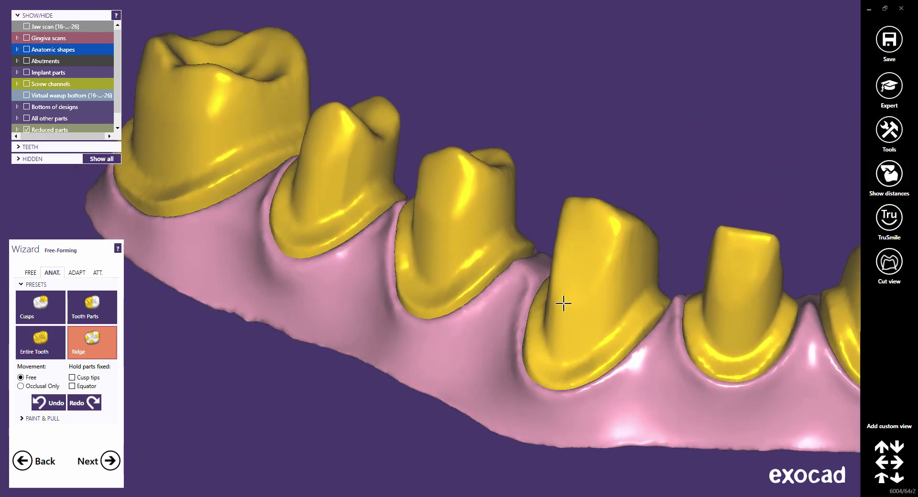
pyautogui.scroll(3, 562, 303)
pyautogui.moveTo(564, 302); pyautogui.dragTo(500, 197, button='right')
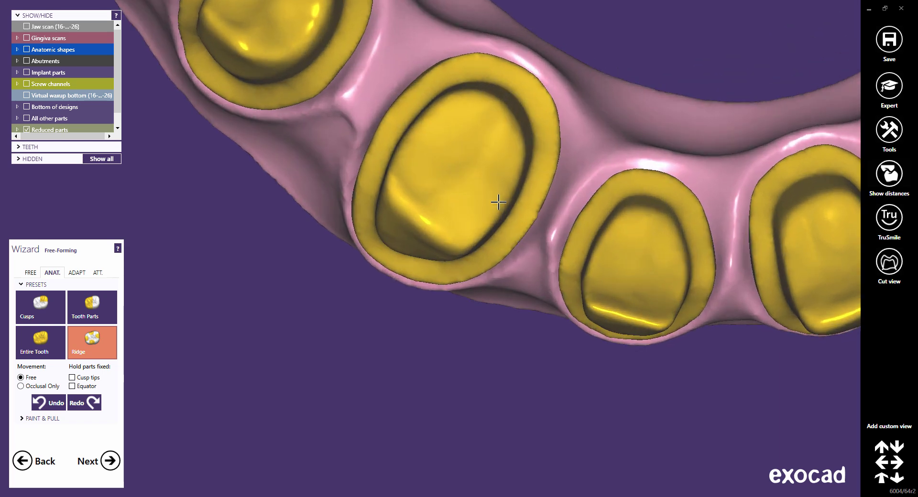
pyautogui.moveTo(510, 232); pyautogui.dragTo(548, 278, button='right')
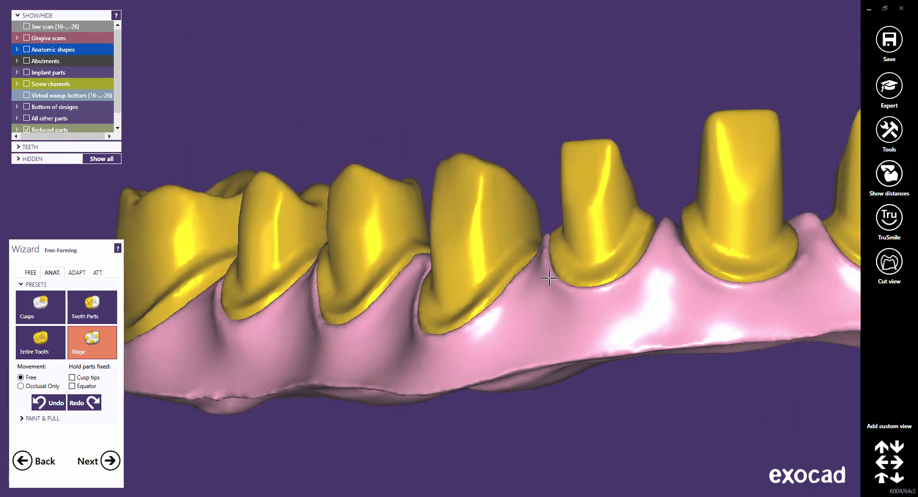
pyautogui.scroll(-3, 548, 277)
pyautogui.moveTo(594, 321); pyautogui.dragTo(544, 336, button='right')
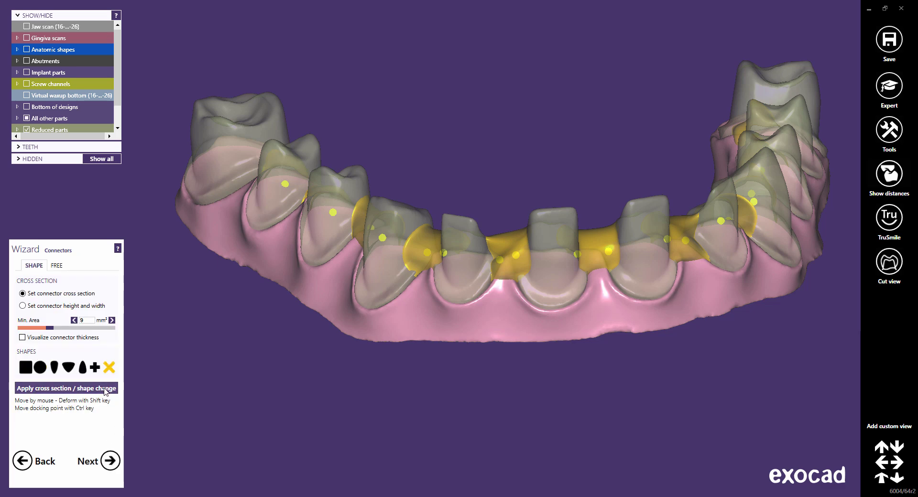
# Apply the connector cross section and shape, then generate the virtual waxup
pyautogui.click(105, 388)
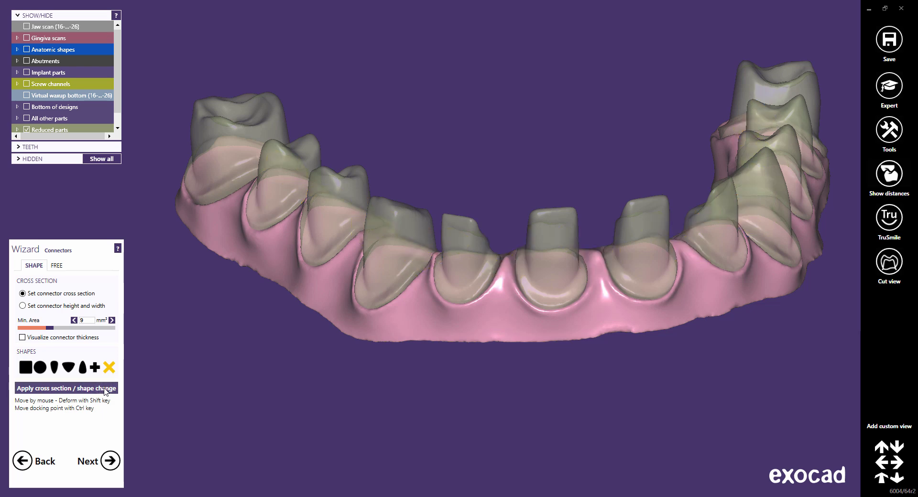
pyautogui.click(110, 460)
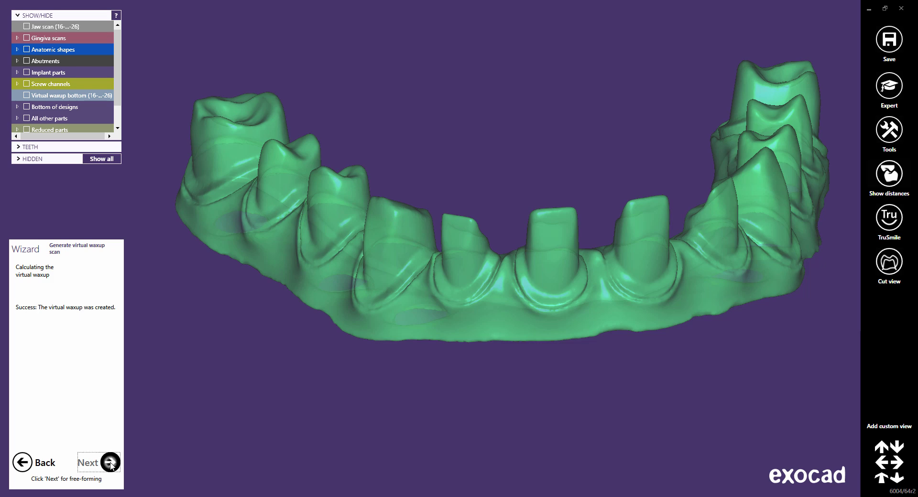
# Show the gingiva scan and adapt the bridge pontics to the gingiva at 0,5 mm distance
pyautogui.click(110, 462)
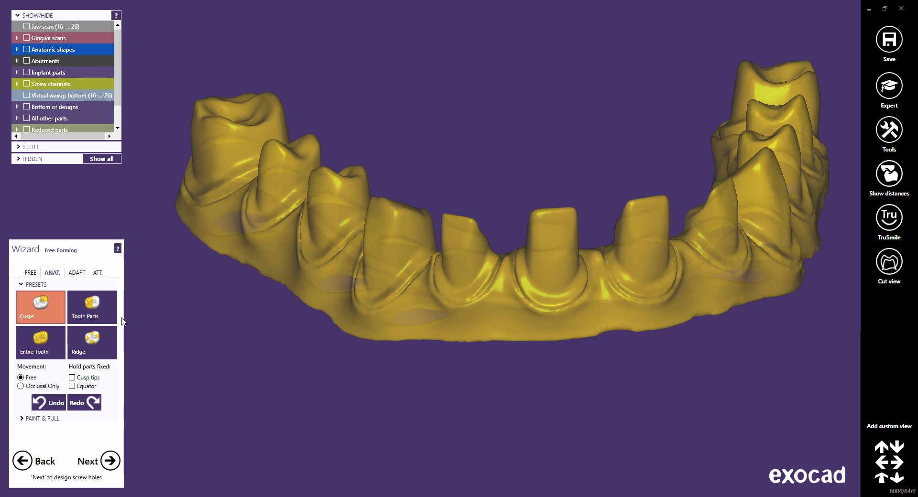
pyautogui.scroll(-2, 119, 107)
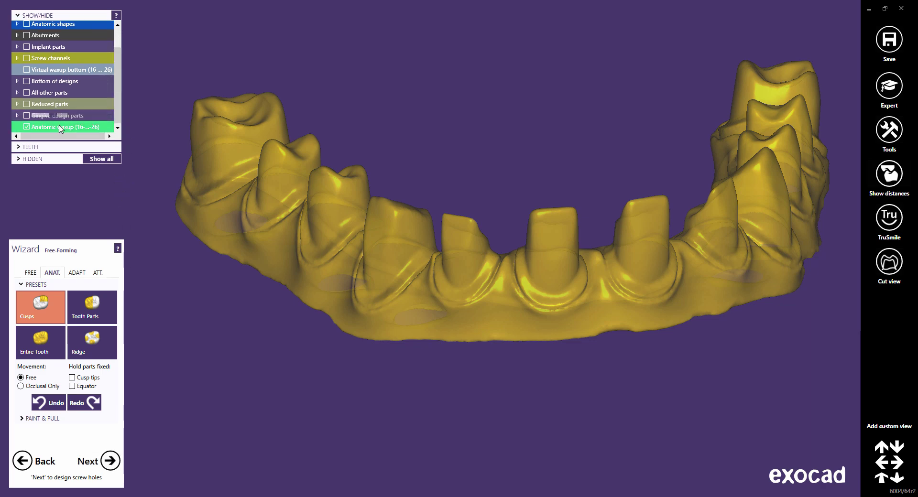
pyautogui.moveTo(60, 128); pyautogui.dragTo(67, 127)
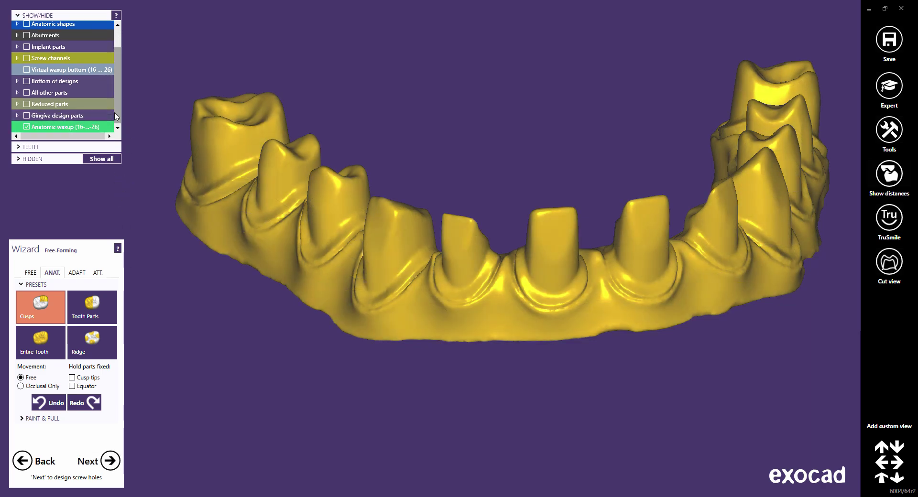
pyautogui.scroll(2, 119, 78)
pyautogui.click(27, 38)
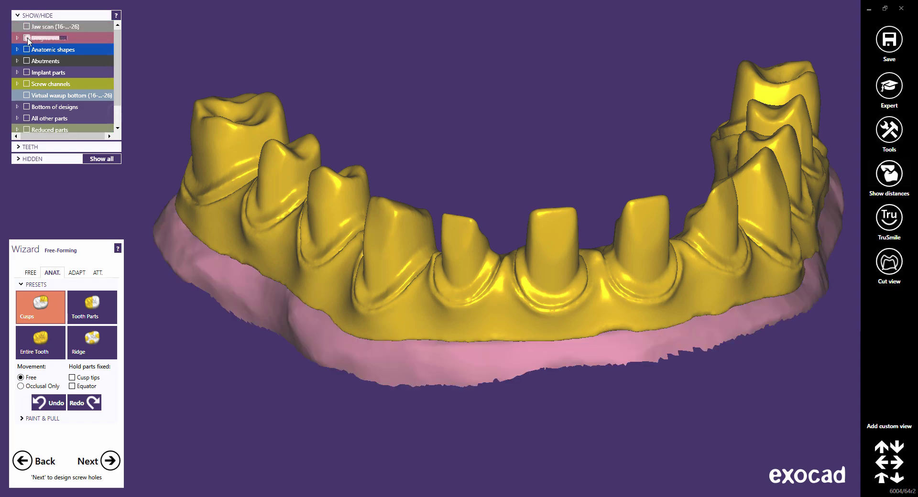
pyautogui.moveTo(435, 348); pyautogui.dragTo(446, 349, button='right')
pyautogui.scroll(-5, 449, 354)
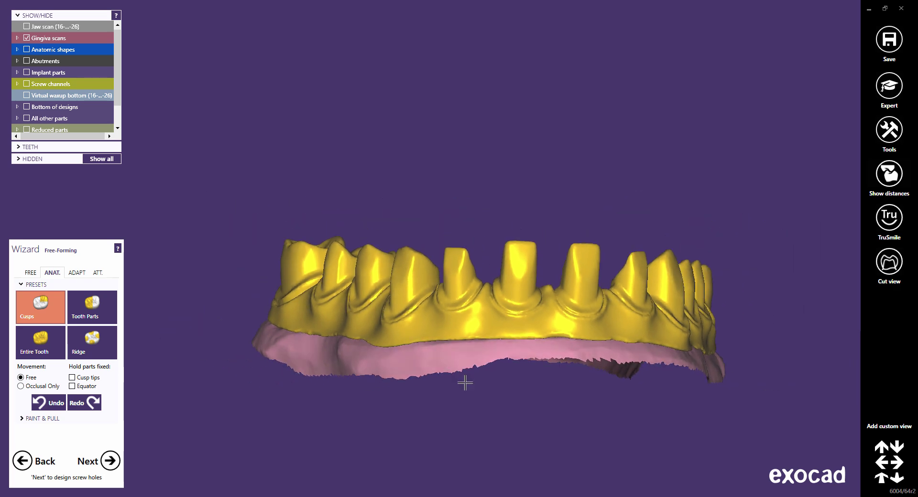
pyautogui.click(78, 273)
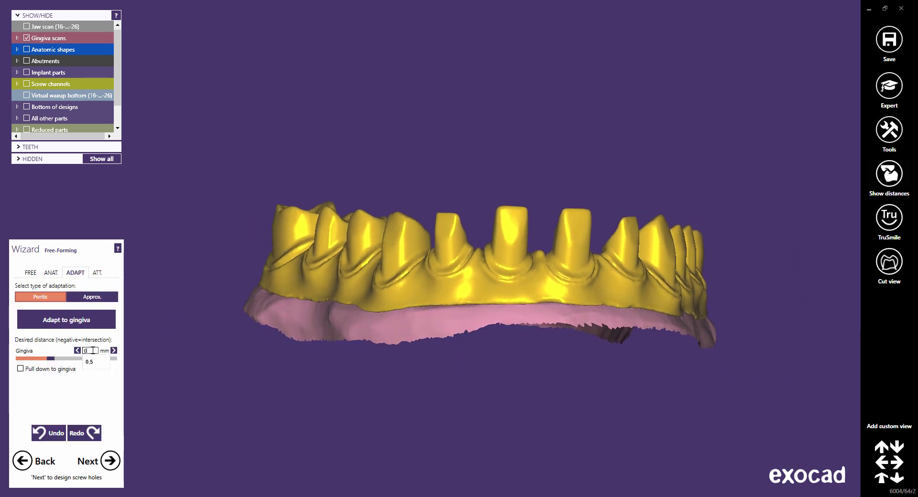
pyautogui.click(71, 321)
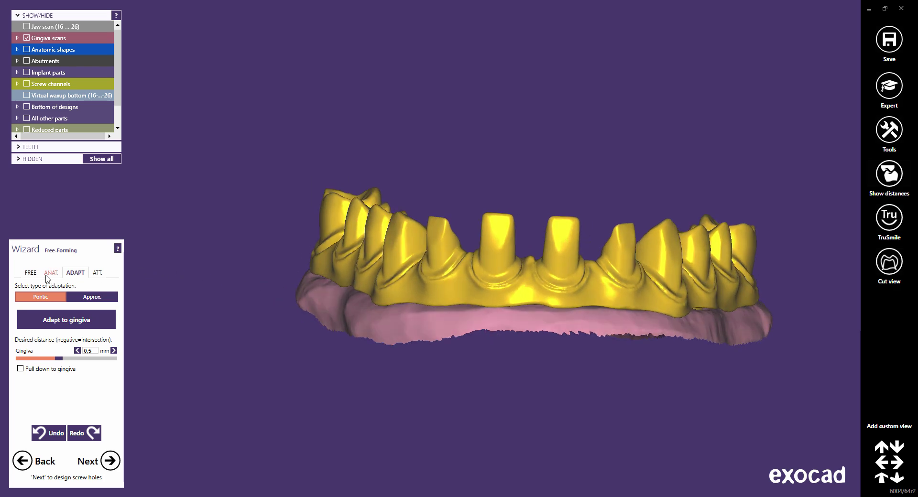
pyautogui.click(31, 272)
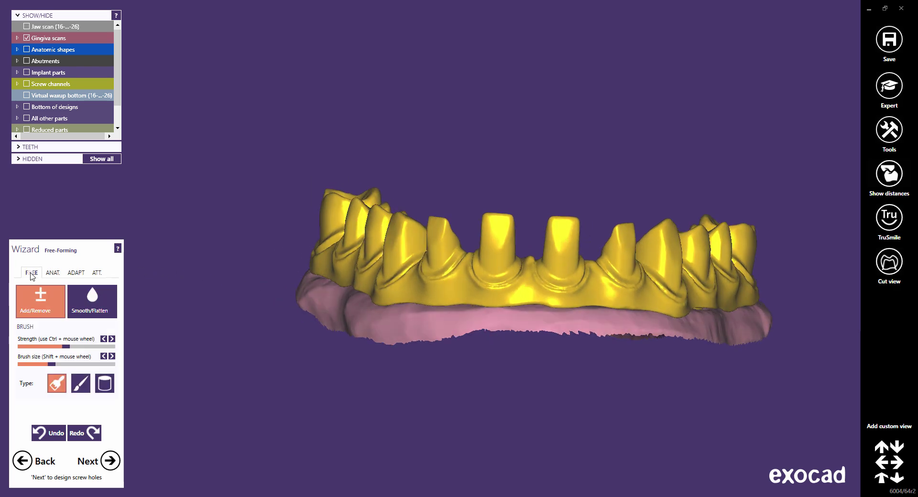
# Hide the gingiva scan and brush Smooth/Flatten along the ridge under the bridge bar
pyautogui.click(27, 39)
pyautogui.moveTo(492, 270); pyautogui.dragTo(568, 414, button='right')
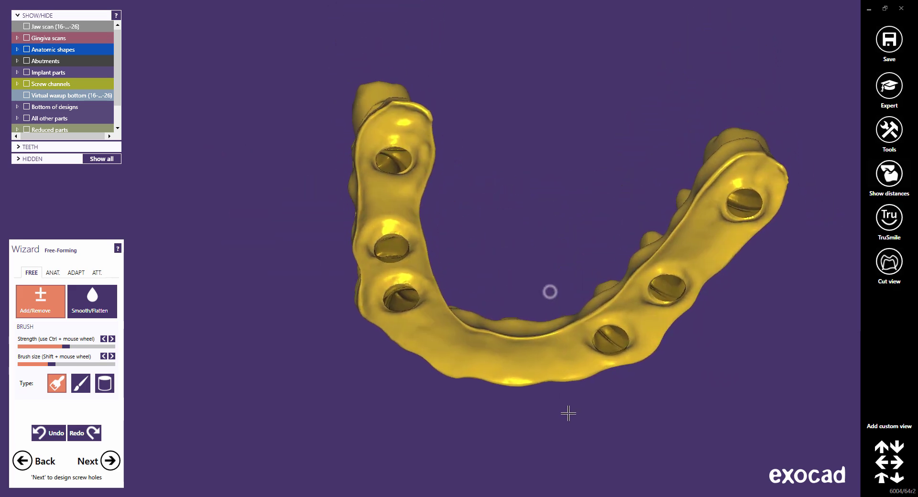
pyautogui.scroll(2, 673, 228)
pyautogui.click(96, 301)
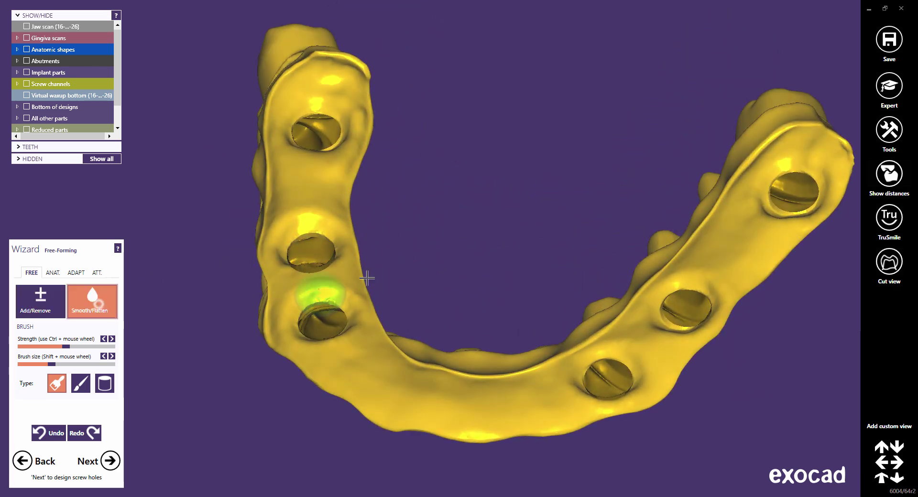
pyautogui.keyDown('ctrl'); pyautogui.scroll(5, 756, 154); pyautogui.keyUp('ctrl')
pyautogui.keyDown('shift'); pyautogui.scroll(2, 766, 152); pyautogui.keyUp('shift')
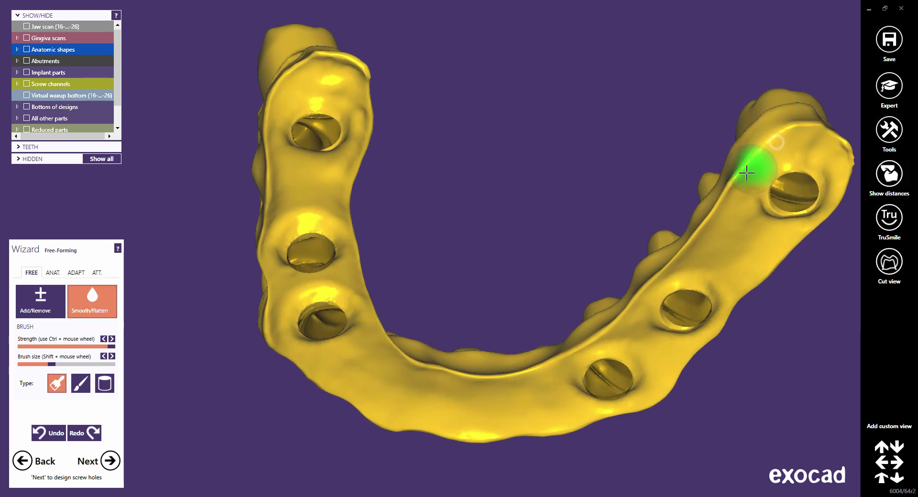
pyautogui.moveTo(708, 258); pyautogui.dragTo(737, 258, button='right')
pyautogui.moveTo(738, 258)
pyautogui.mouseDown()
pyautogui.moveTo(764, 254)
pyautogui.moveTo(723, 299)
pyautogui.moveTo(613, 362)
pyautogui.moveTo(570, 372)
pyautogui.moveTo(573, 381)
pyautogui.moveTo(552, 395)
pyautogui.moveTo(523, 397)
pyautogui.moveTo(554, 387)
pyautogui.moveTo(420, 380)
pyautogui.mouseUp()
# Smooth the sharp ridge along the other side of the bar and finish free-forming
pyautogui.moveTo(420, 380)
pyautogui.mouseDown(button='right')
pyautogui.moveTo(451, 352)
pyautogui.moveTo(405, 237)
pyautogui.mouseUp(button='right')
pyautogui.moveTo(406, 237)
pyautogui.mouseDown()
pyautogui.moveTo(310, 183)
pyautogui.moveTo(322, 182)
pyautogui.moveTo(239, 114)
pyautogui.moveTo(164, 29)
pyautogui.mouseUp()
pyautogui.moveTo(164, 29)
pyautogui.mouseDown(button='right')
pyautogui.moveTo(389, 186)
pyautogui.moveTo(440, 256)
pyautogui.moveTo(428, 248)
pyautogui.mouseUp(button='right')
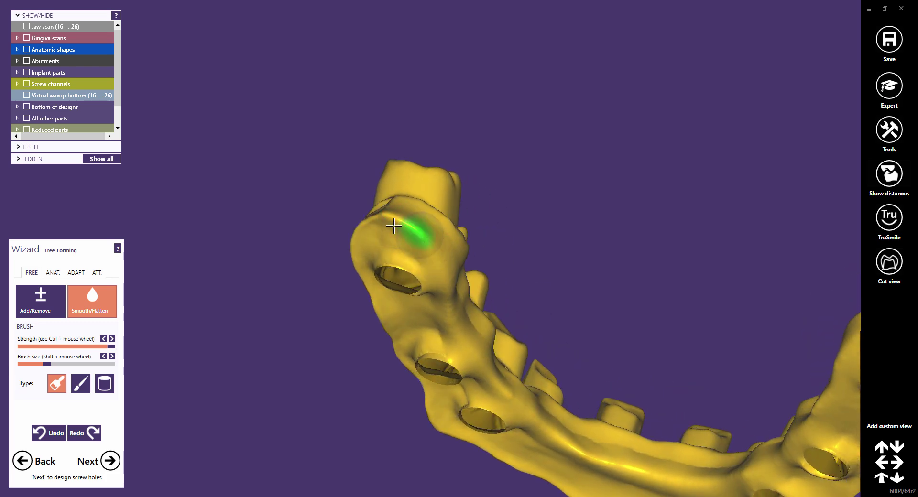
pyautogui.scroll(-3, 396, 222)
pyautogui.moveTo(396, 223)
pyautogui.mouseDown(button='right')
pyautogui.moveTo(409, 201)
pyautogui.moveTo(418, 270)
pyautogui.moveTo(482, 291)
pyautogui.moveTo(430, 301)
pyautogui.moveTo(445, 287)
pyautogui.moveTo(363, 244)
pyautogui.moveTo(410, 199)
pyautogui.moveTo(538, 154)
pyautogui.moveTo(518, 145)
pyautogui.mouseUp(button='right')
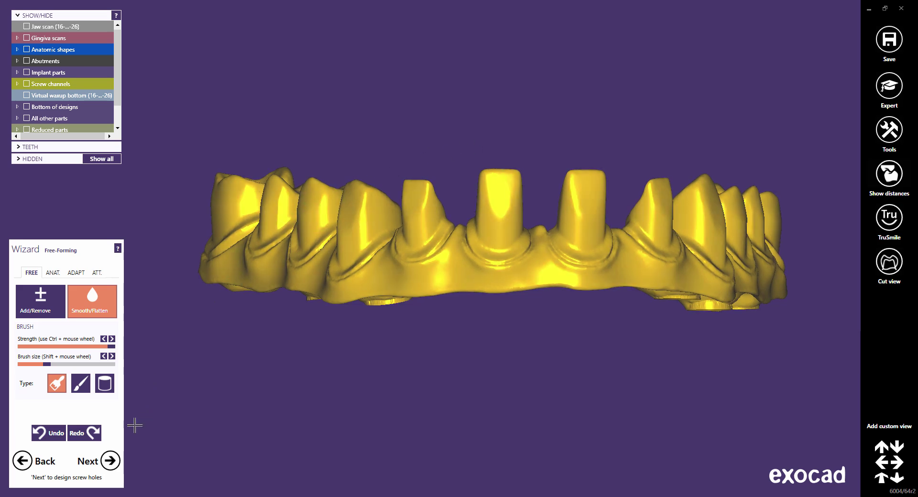
pyautogui.click(110, 462)
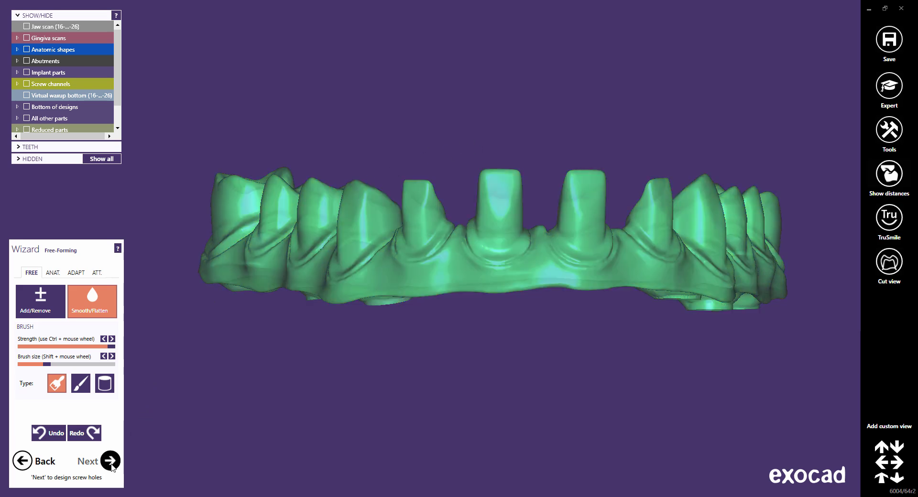
# Switch screw holes on for all implants and merge the parts into the bridge restoration
pyautogui.click(111, 461)
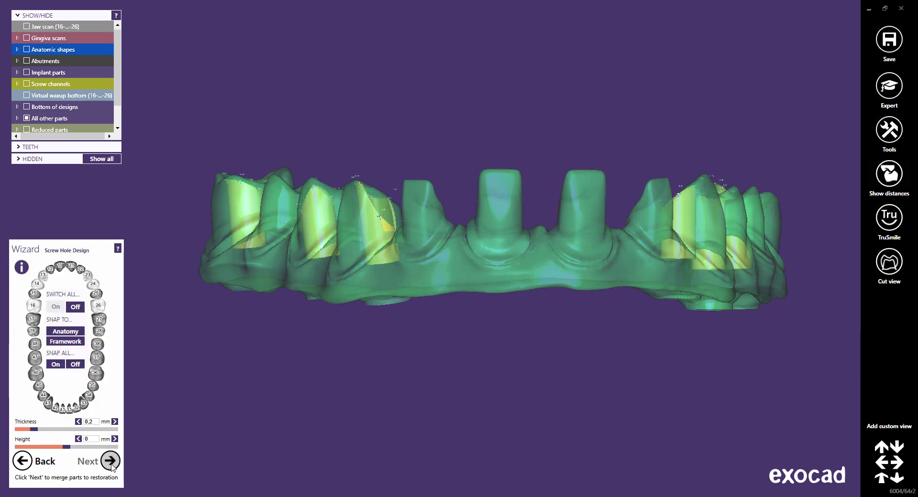
pyautogui.click(75, 307)
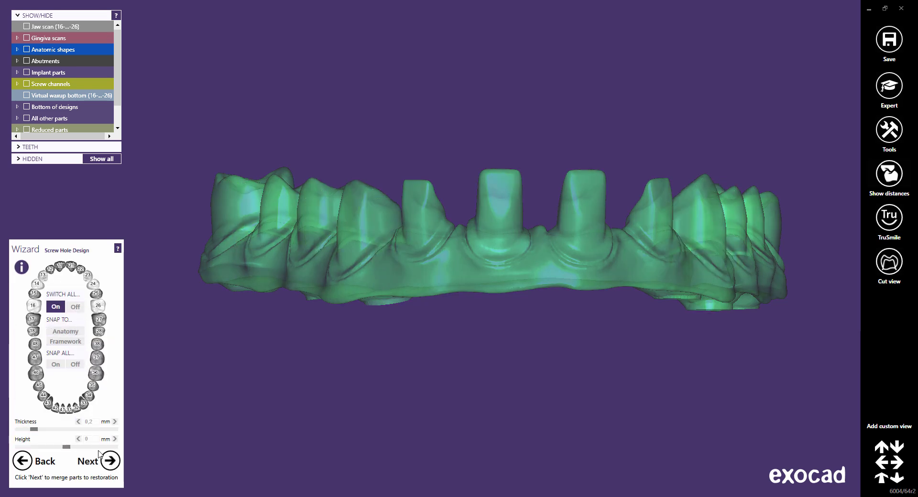
pyautogui.click(109, 461)
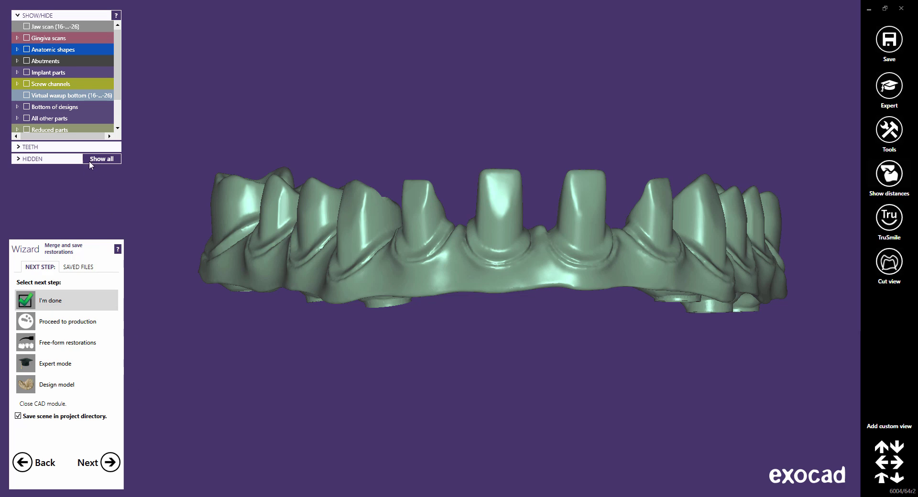
# Show Gingiva scans, Anatomic shapes and Implant parts, and view the arch from a lower front angle
pyautogui.click(27, 38)
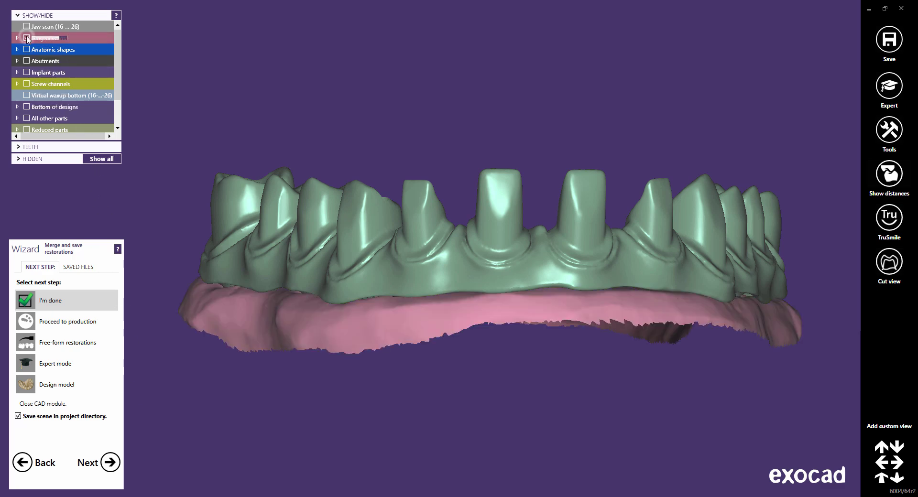
pyautogui.click(26, 50)
pyautogui.click(27, 73)
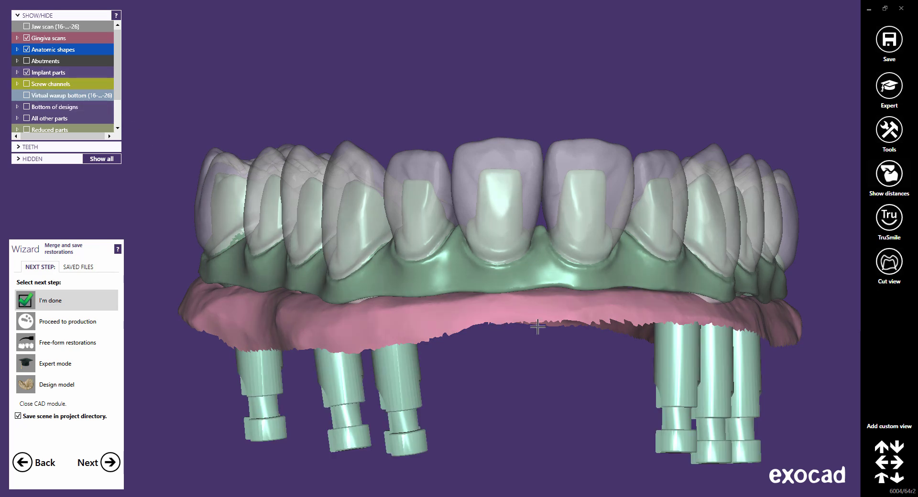
pyautogui.scroll(4, 523, 324)
pyautogui.scroll(-4, 522, 324)
pyautogui.moveTo(522, 321); pyautogui.dragTo(520, 368, button='right')
pyautogui.scroll(2, 518, 281)
pyautogui.scroll(-2, 517, 280)
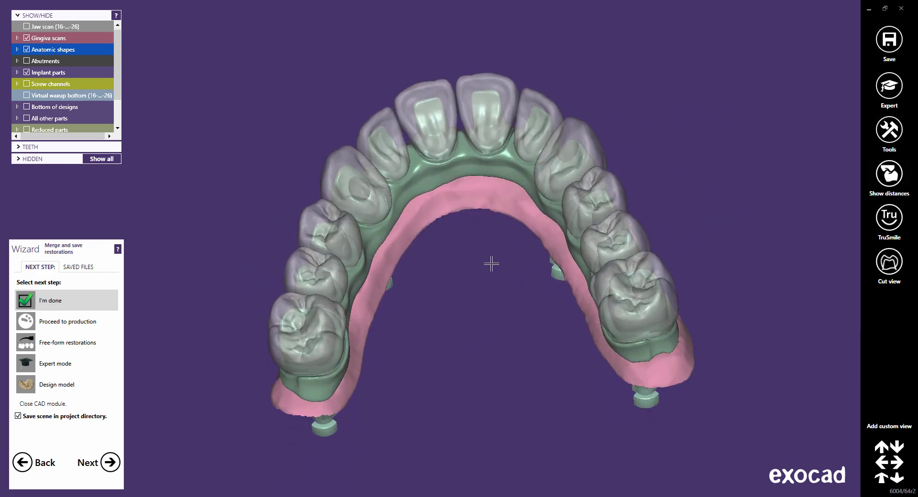